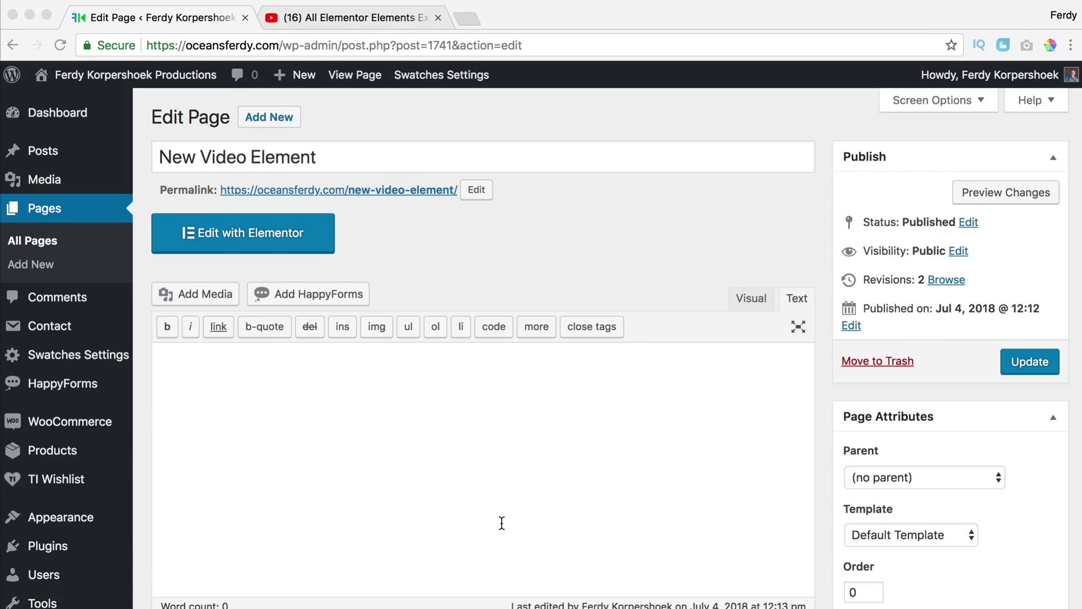
# Step: Open the page in Elementor and add a section with two equal columns
pyautogui.click(499, 501)
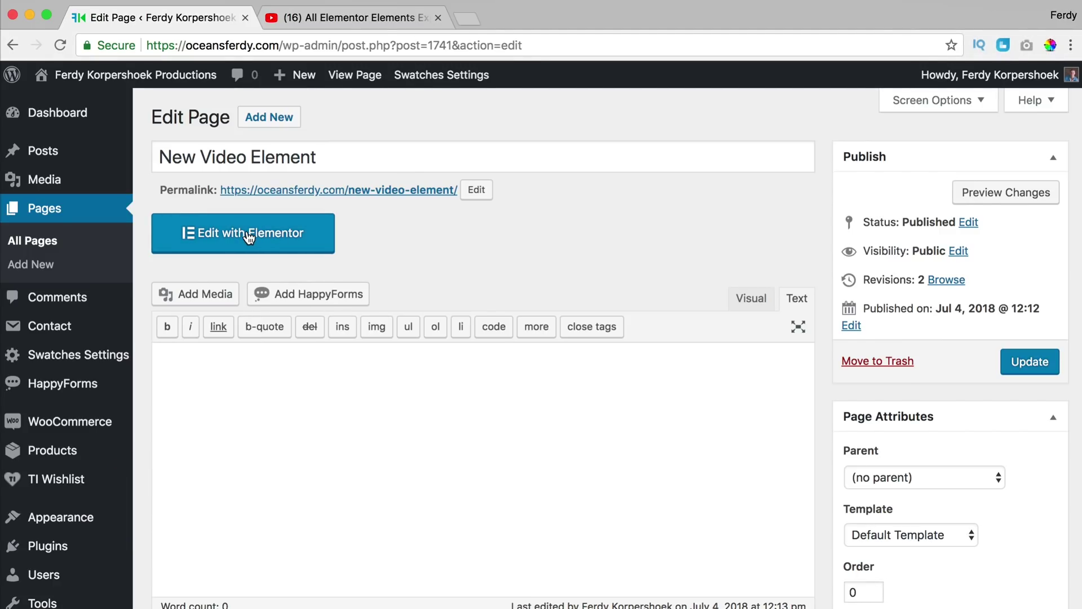
pyautogui.click(249, 234)
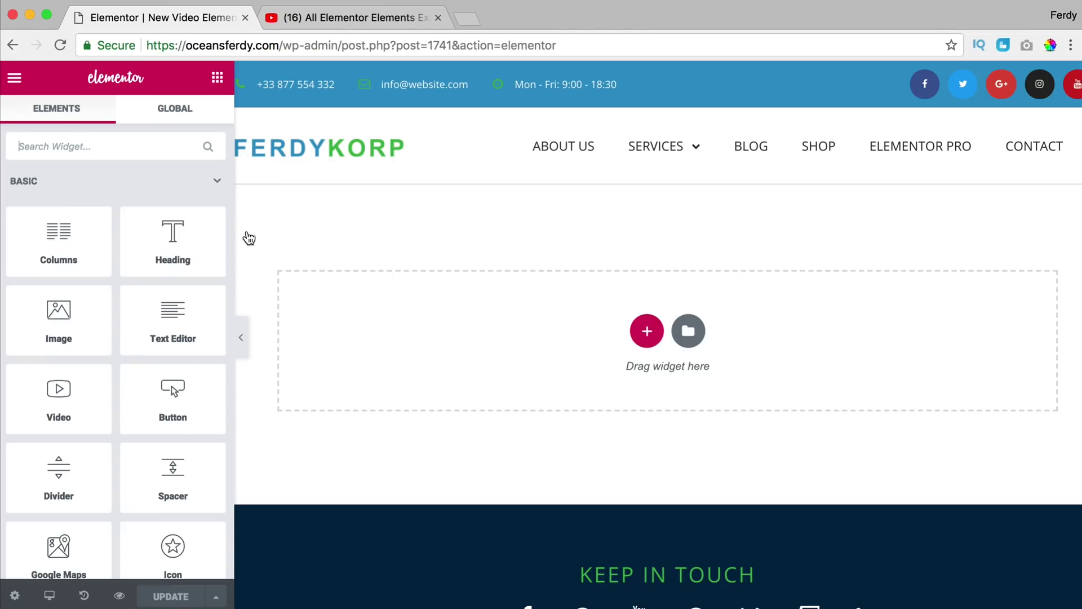
pyautogui.click(647, 331)
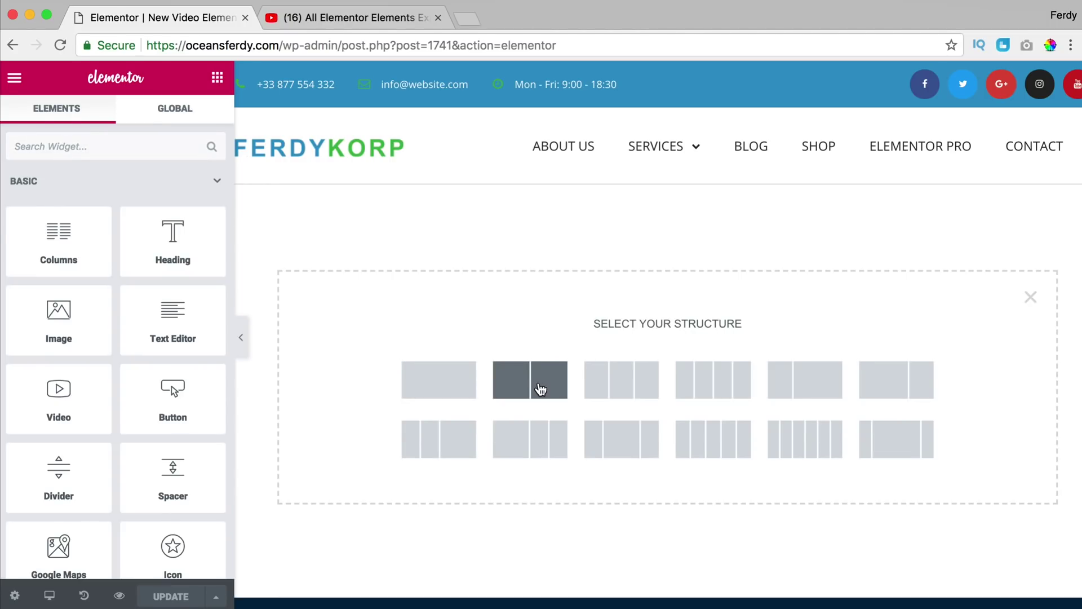
pyautogui.click(553, 388)
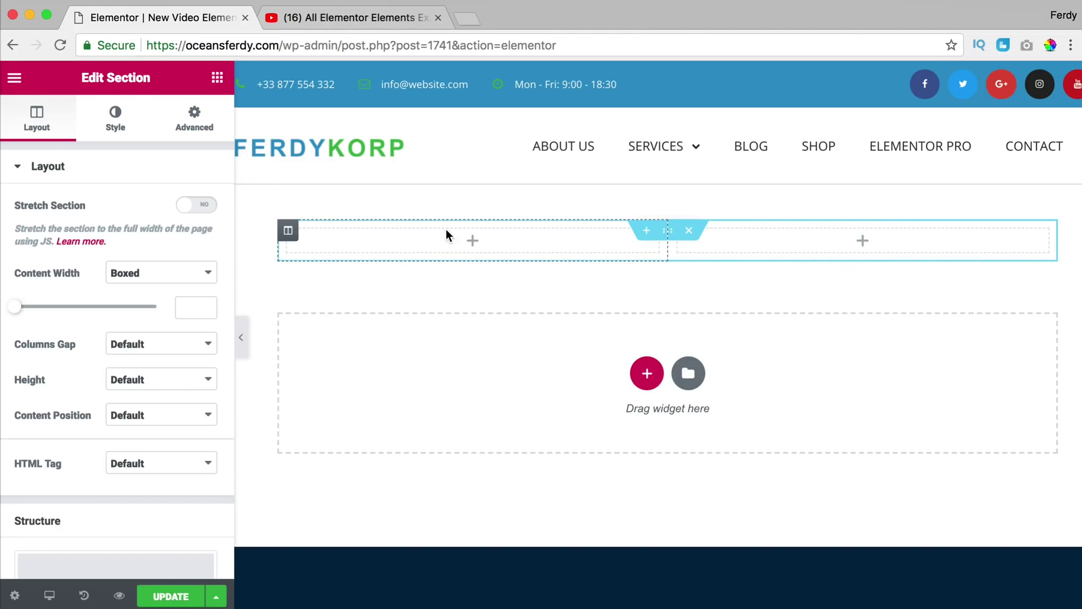
# Step: Search the widgets for 'video' and drop a Video widget into the left column
pyautogui.click(217, 77)
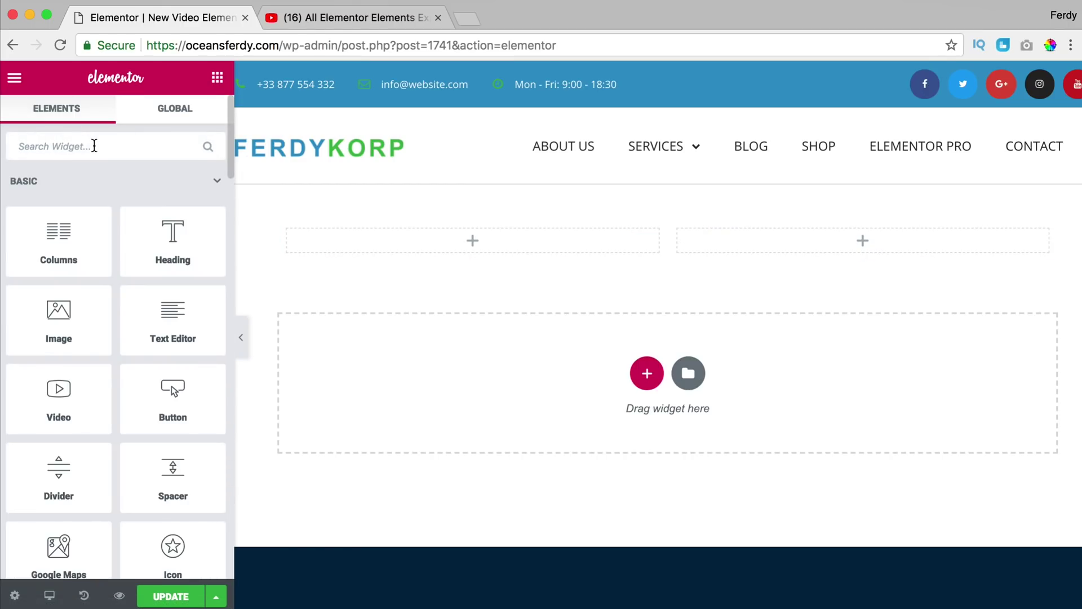
pyautogui.click(94, 146)
pyautogui.write('video')
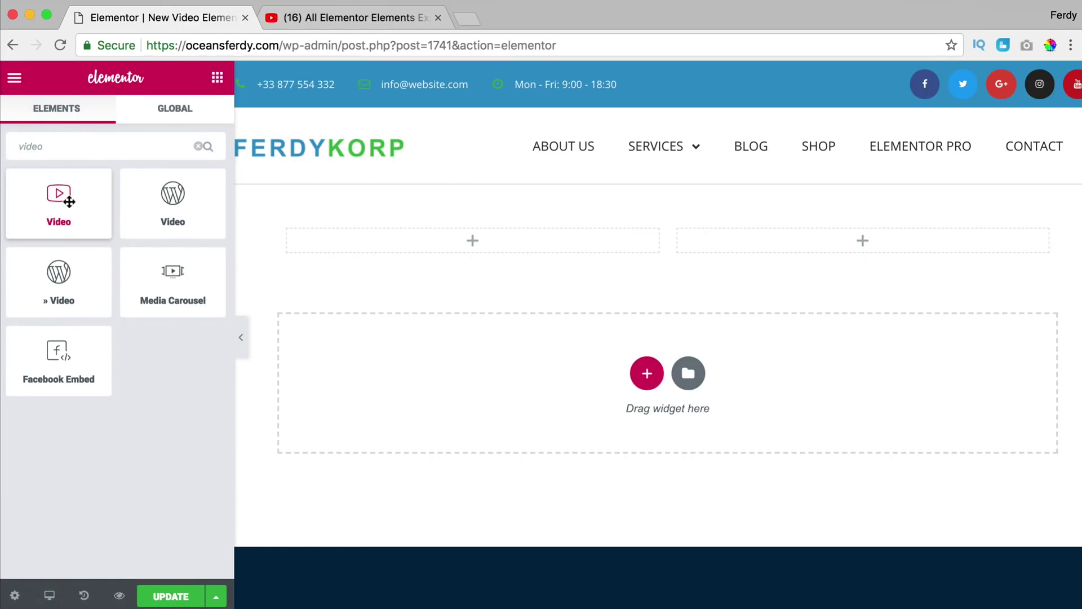
pyautogui.moveTo(69, 201); pyautogui.dragTo(479, 246)
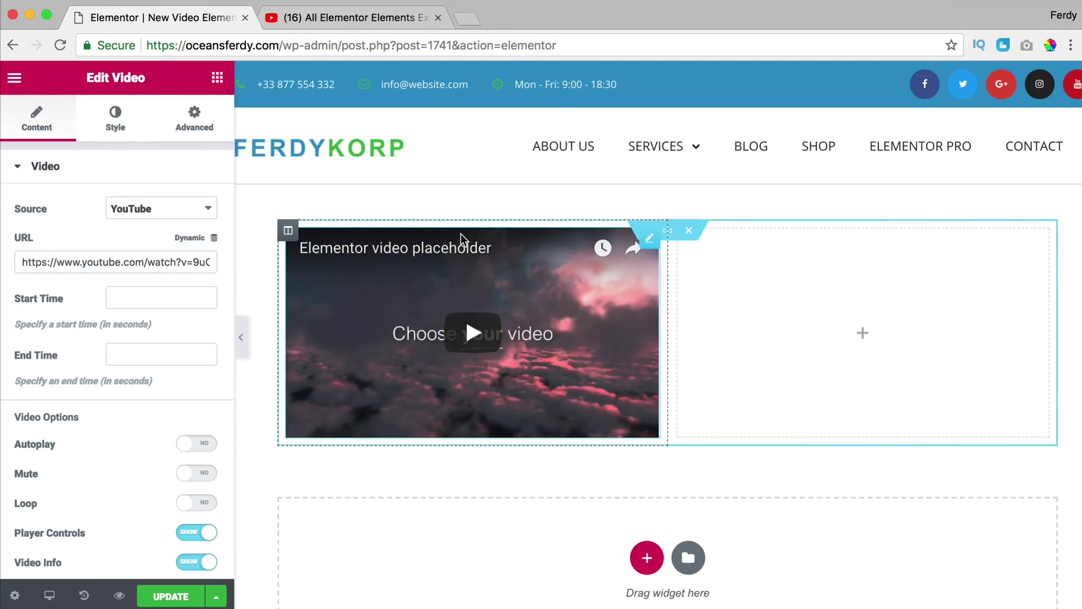
# Step: Keep YouTube as the source, paste the 'All Elementor Elements Explained | 2018' URL, then play the preview
pyautogui.click(148, 208)
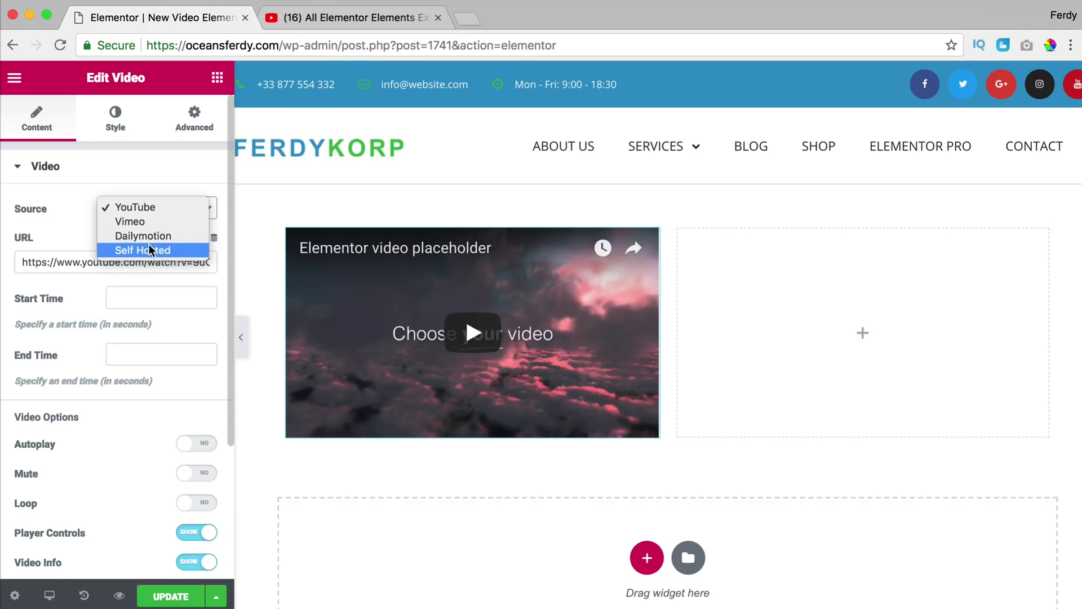
pyautogui.click(116, 209)
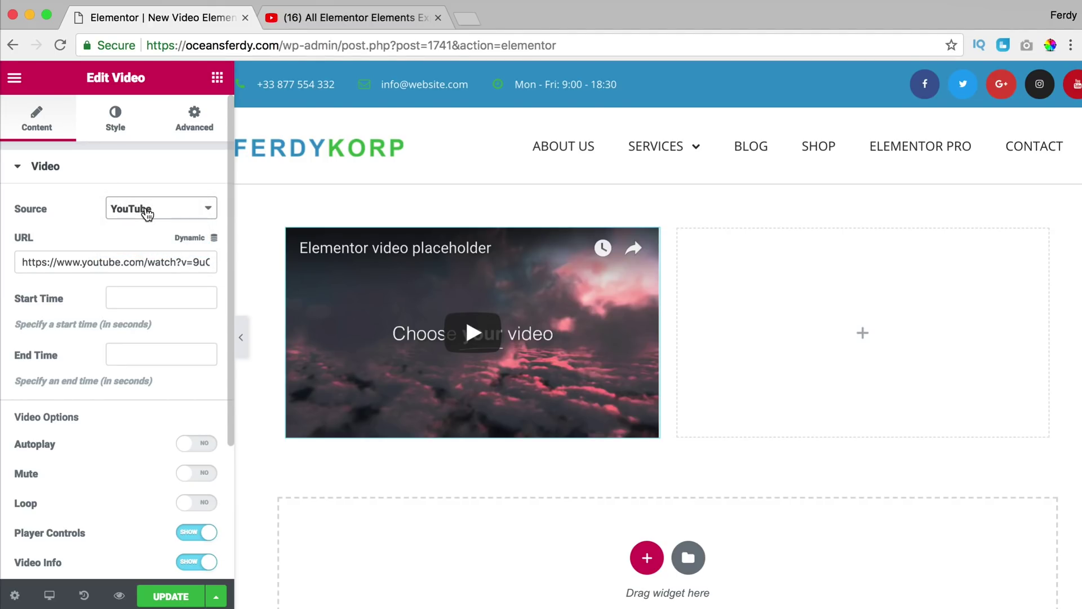
pyautogui.click(339, 18)
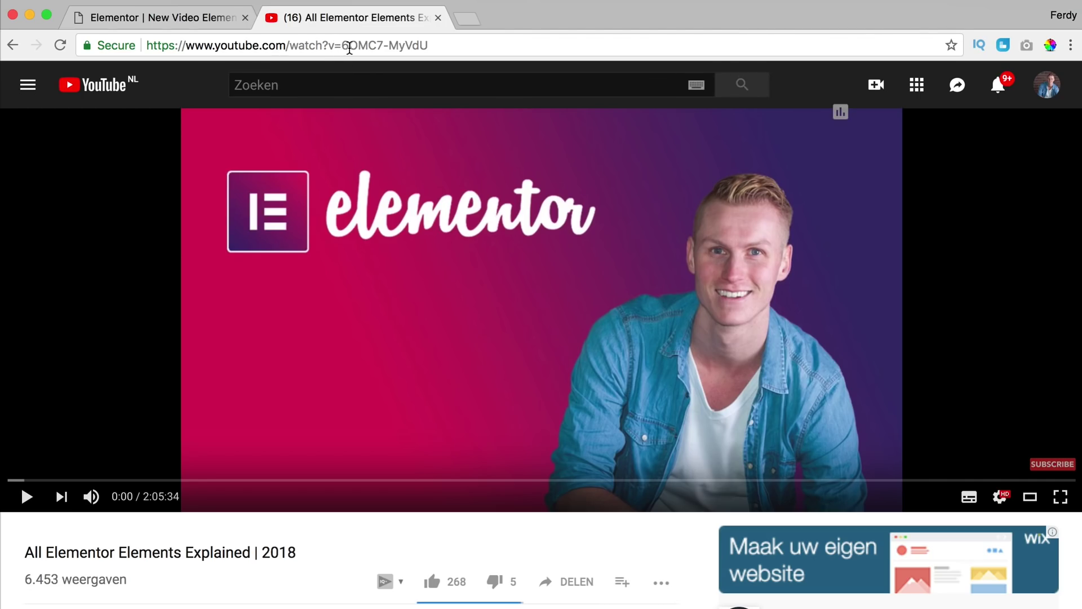
pyautogui.click(349, 45)
pyautogui.press('super+c')
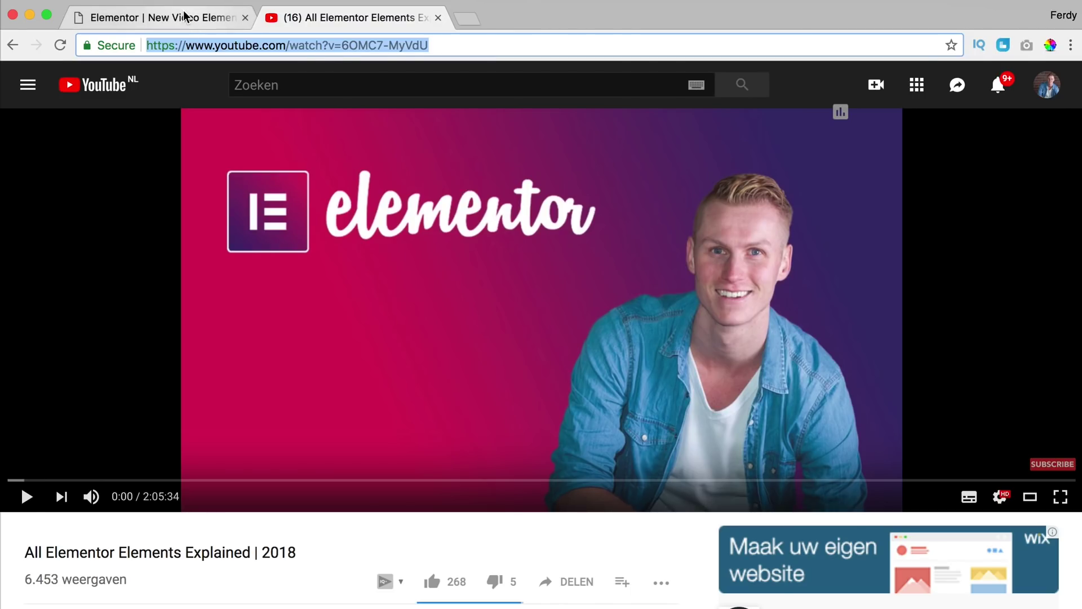
pyautogui.click(158, 17)
pyautogui.tripleClick(120, 262)
pyautogui.press('super+v')
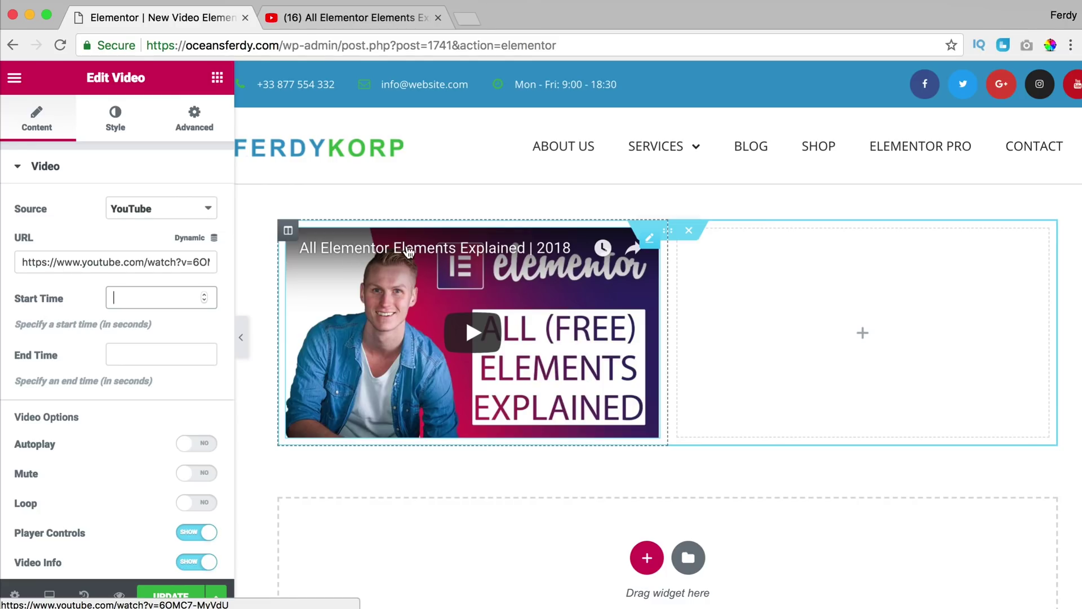
pyautogui.press('Tab')
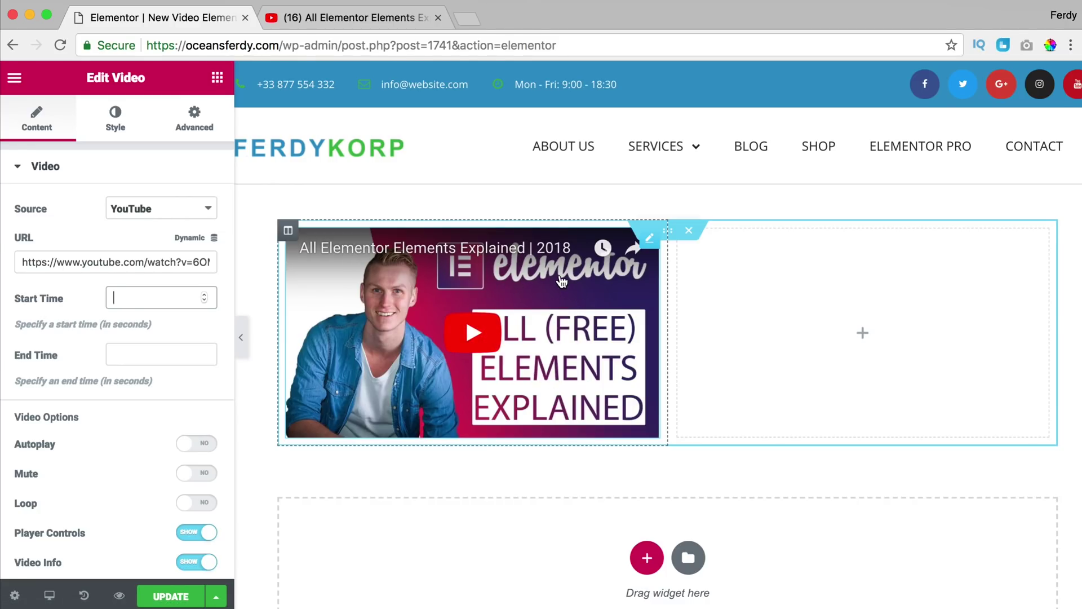
pyautogui.click(471, 329)
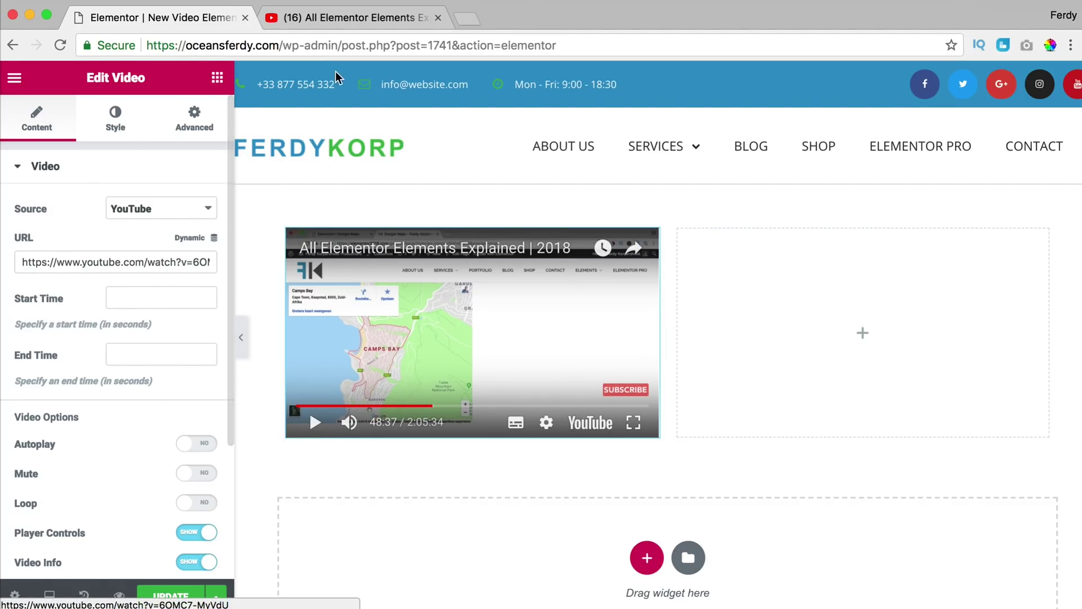
# Step: On YouTube, jump the video to the 00:32:02 Video chapter
pyautogui.click(350, 17)
pyautogui.scroll(-10, 316, 277)
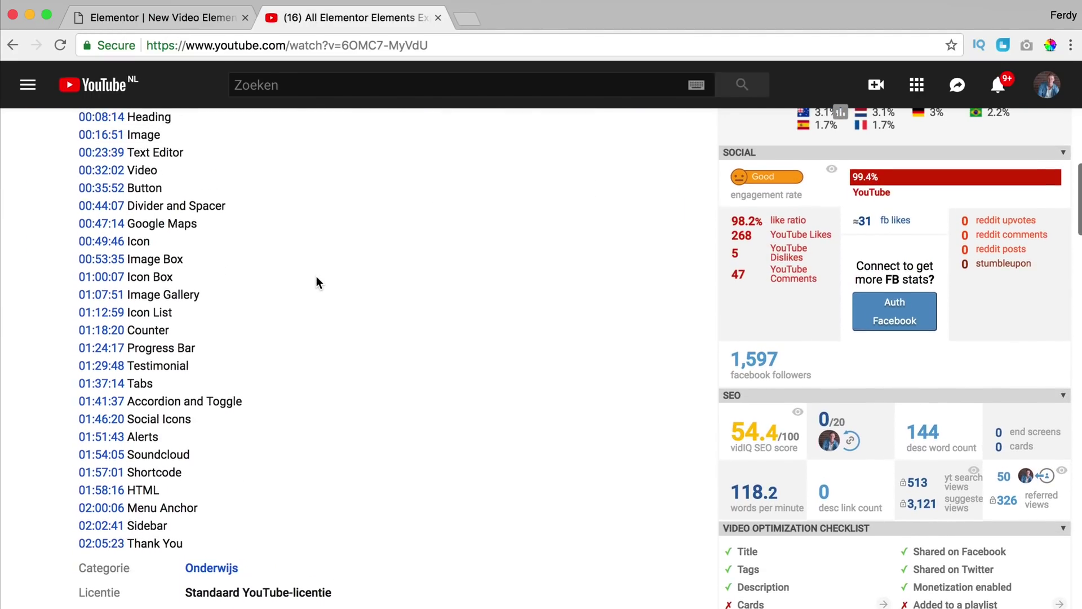
pyautogui.click(107, 175)
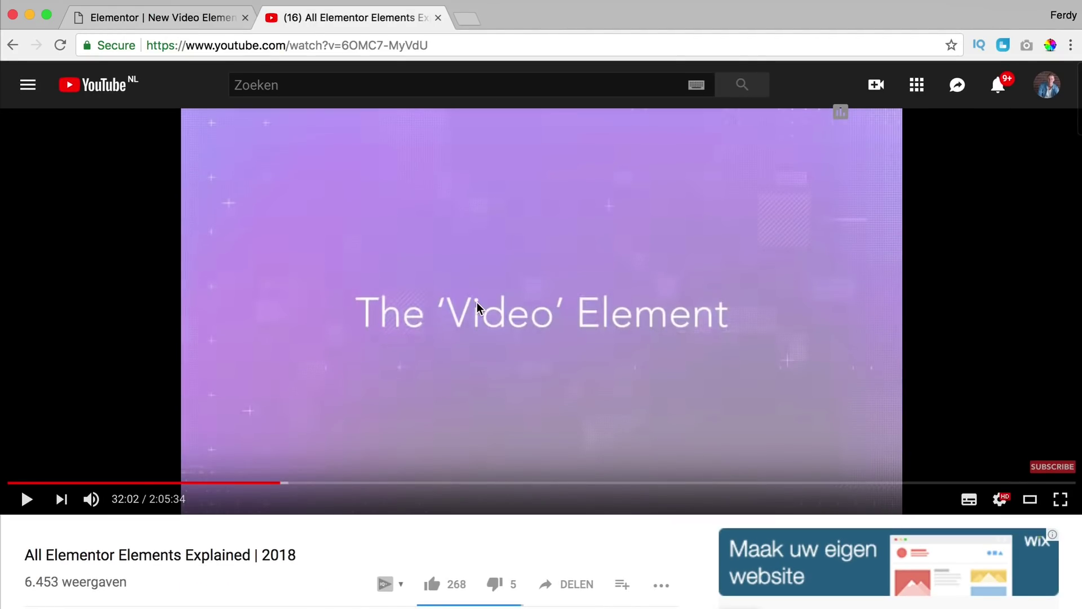
pyautogui.scroll(-5, 360, 350)
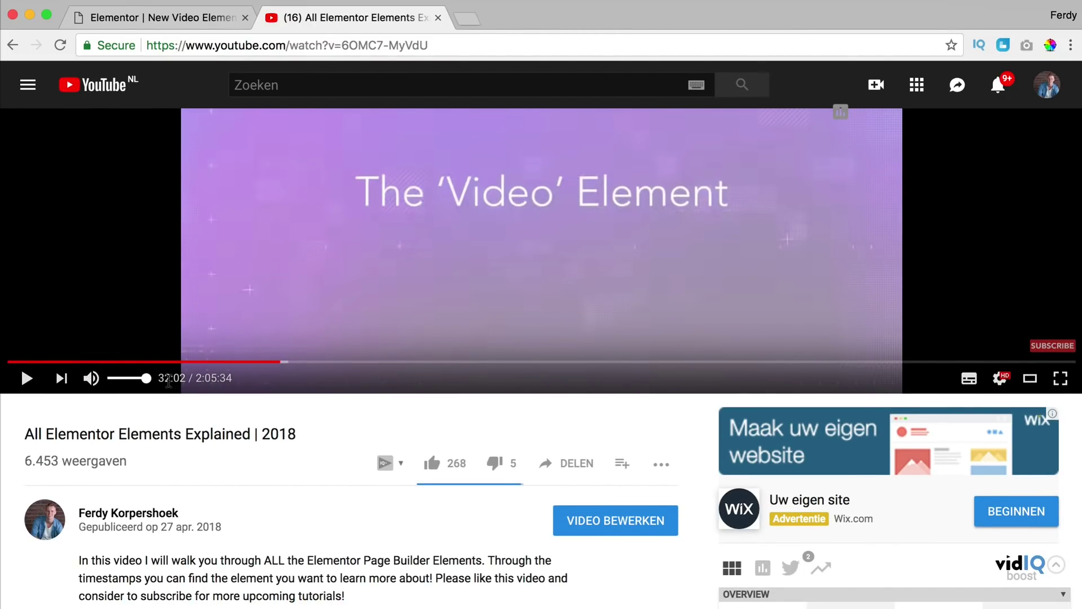
pyautogui.scroll(-10, 626, 280)
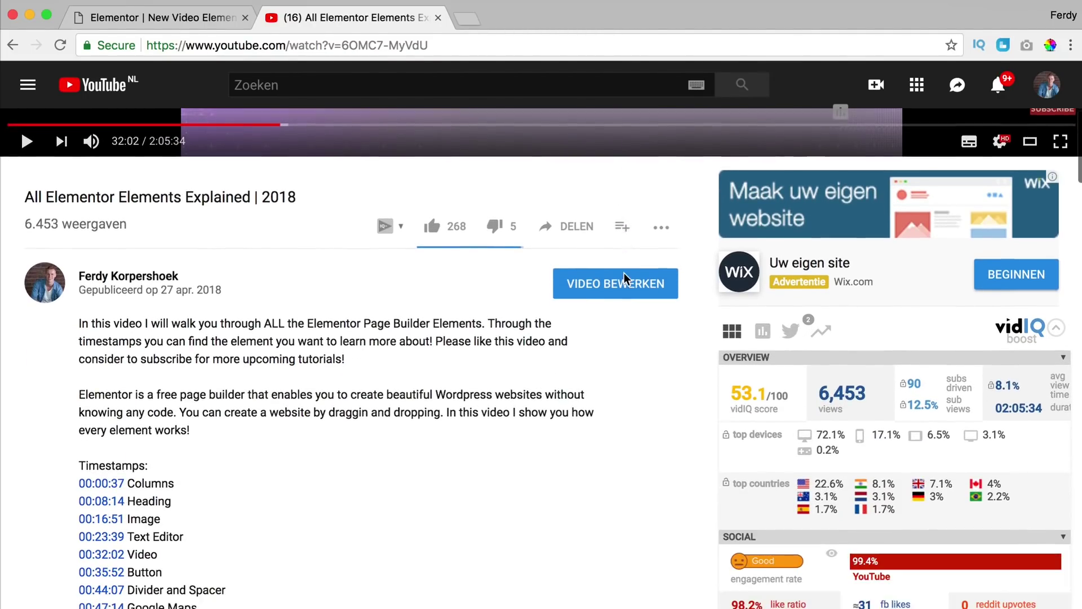
# Step: Get the embed code starting at 32:00 to read its start=1920 value
pyautogui.click(579, 213)
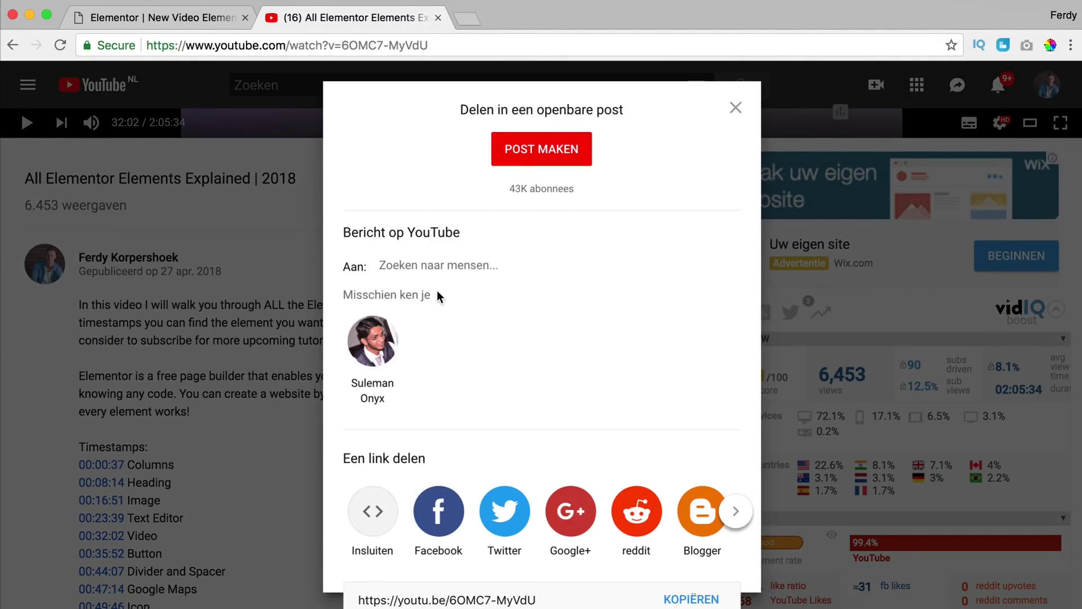
pyautogui.click(372, 515)
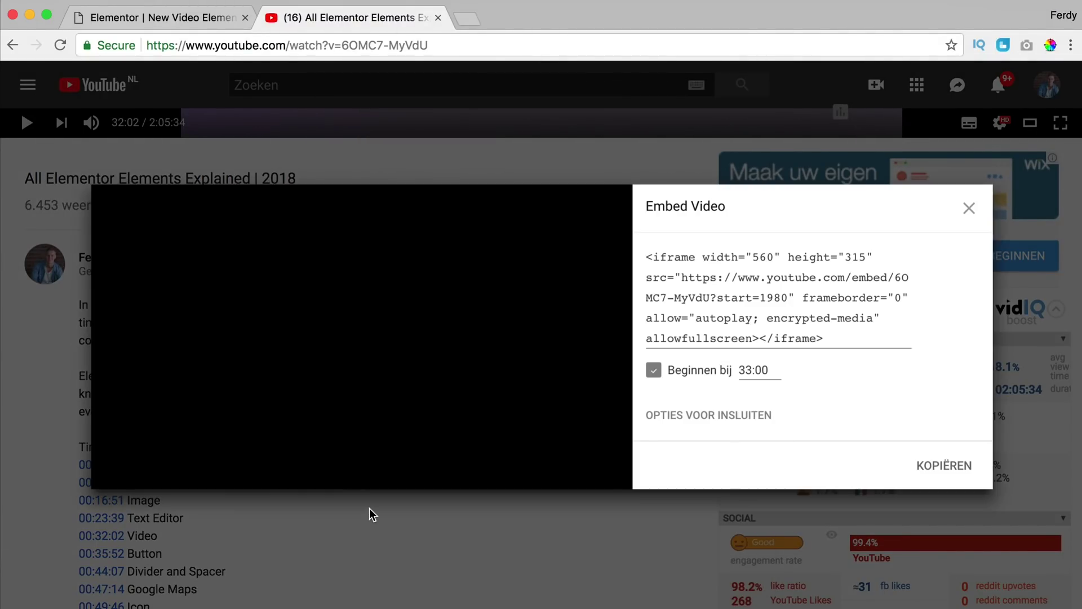
pyautogui.click(652, 370)
pyautogui.click(670, 374)
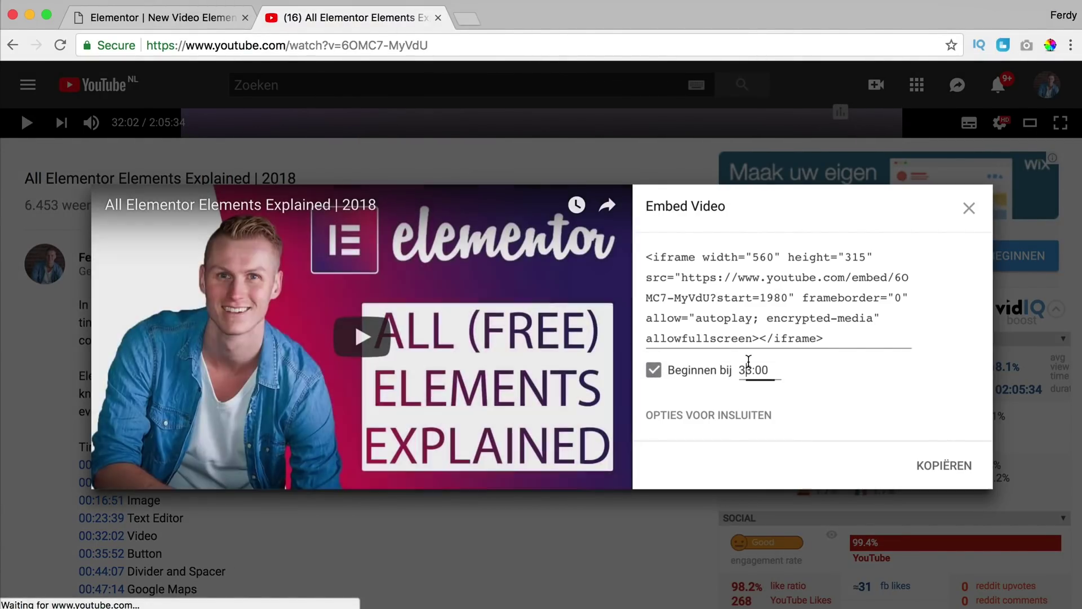
pyautogui.moveTo(746, 370); pyautogui.dragTo(753, 370)
pyautogui.write('2')
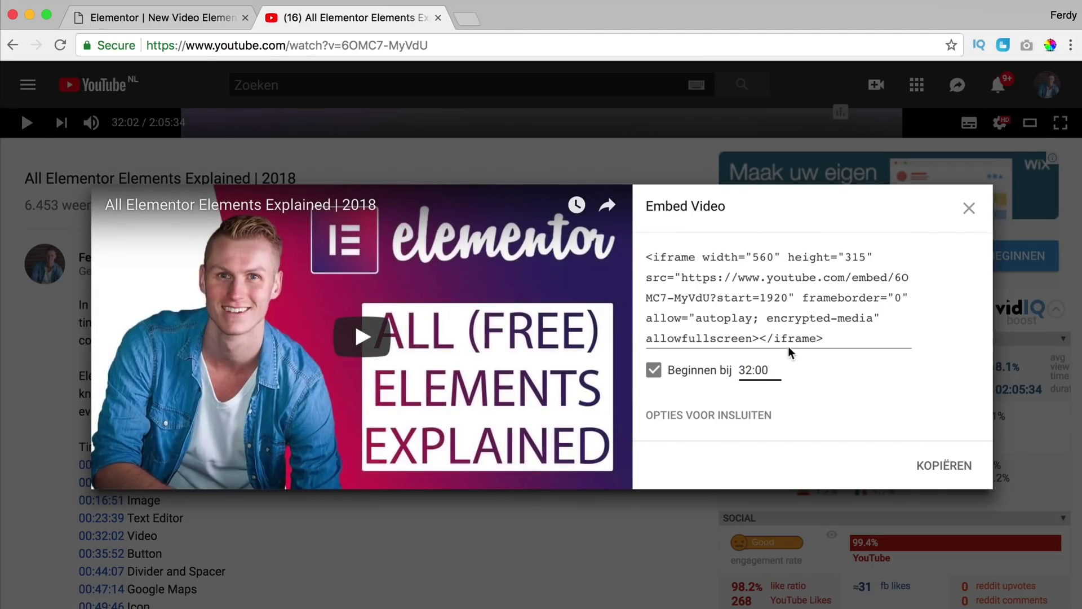
pyautogui.moveTo(787, 293); pyautogui.dragTo(770, 294)
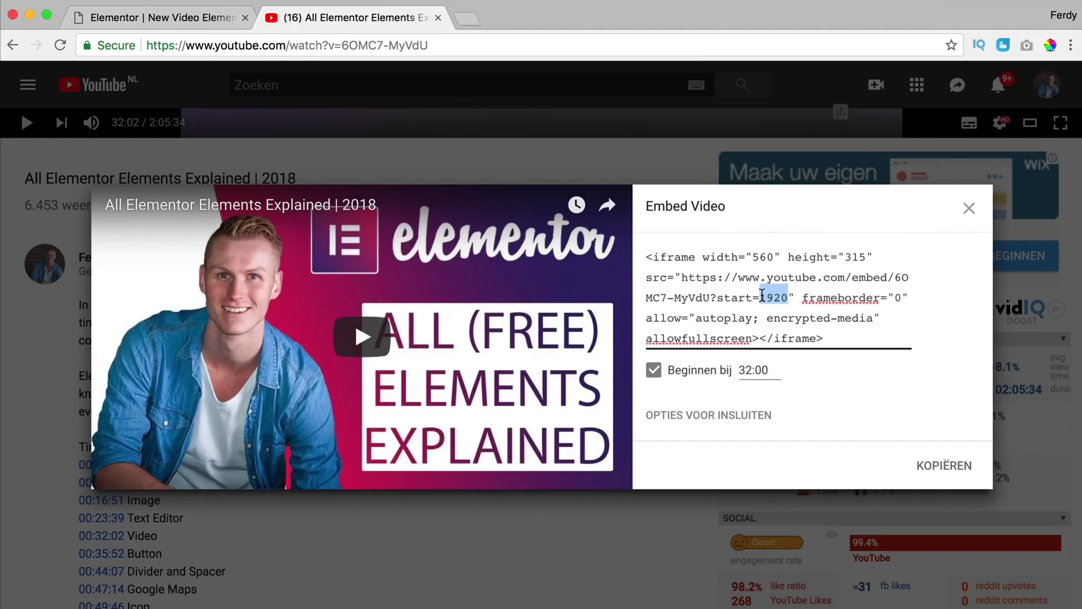
pyautogui.tripleClick(761, 295)
# Step: Set the Video widget's Start Time to 1920 and preview it playing from there
pyautogui.click(189, 21)
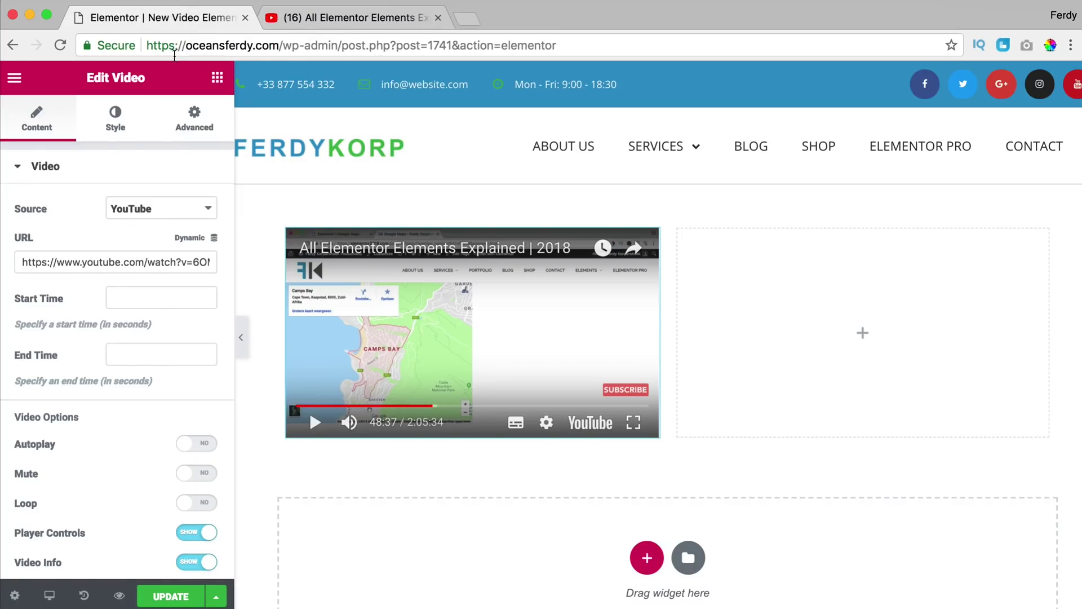
pyautogui.write('-1920ee0ee-eeee')
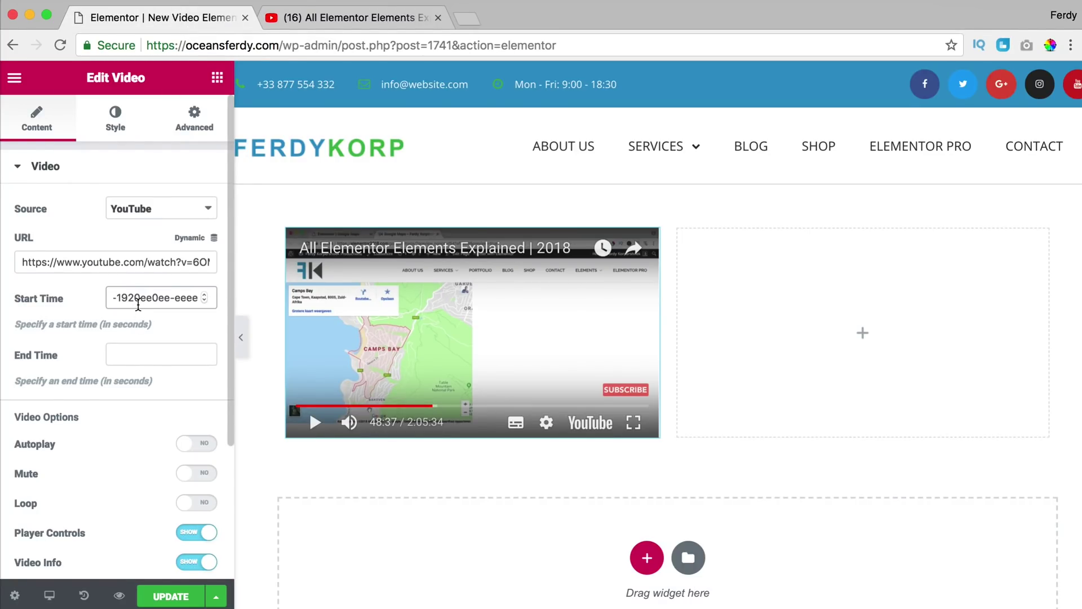
pyautogui.press('super+z')
pyautogui.write('1920')
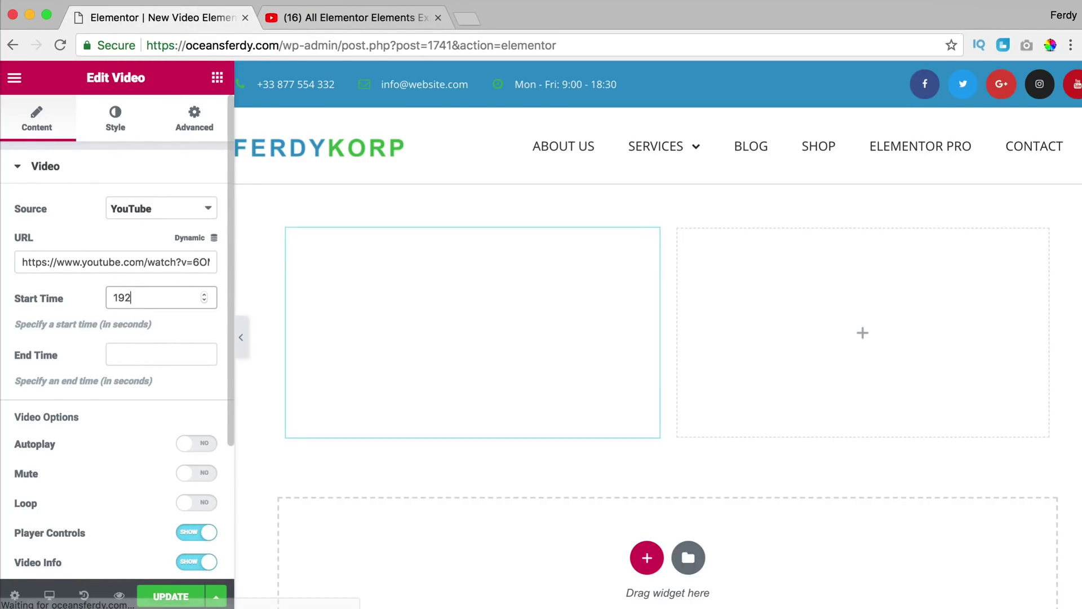
pyautogui.press('Tab')
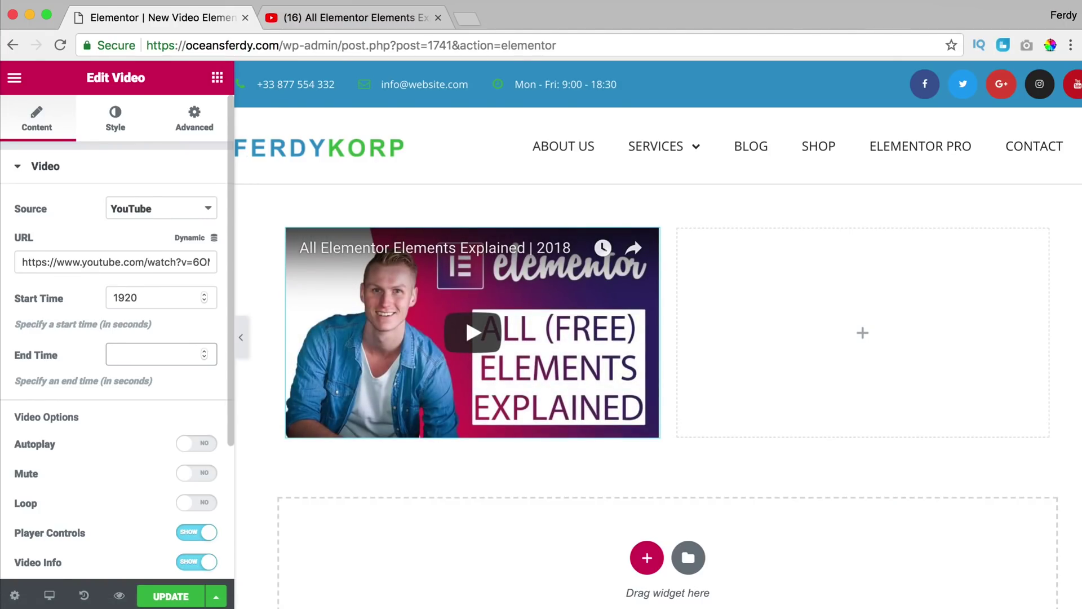
pyautogui.click(469, 338)
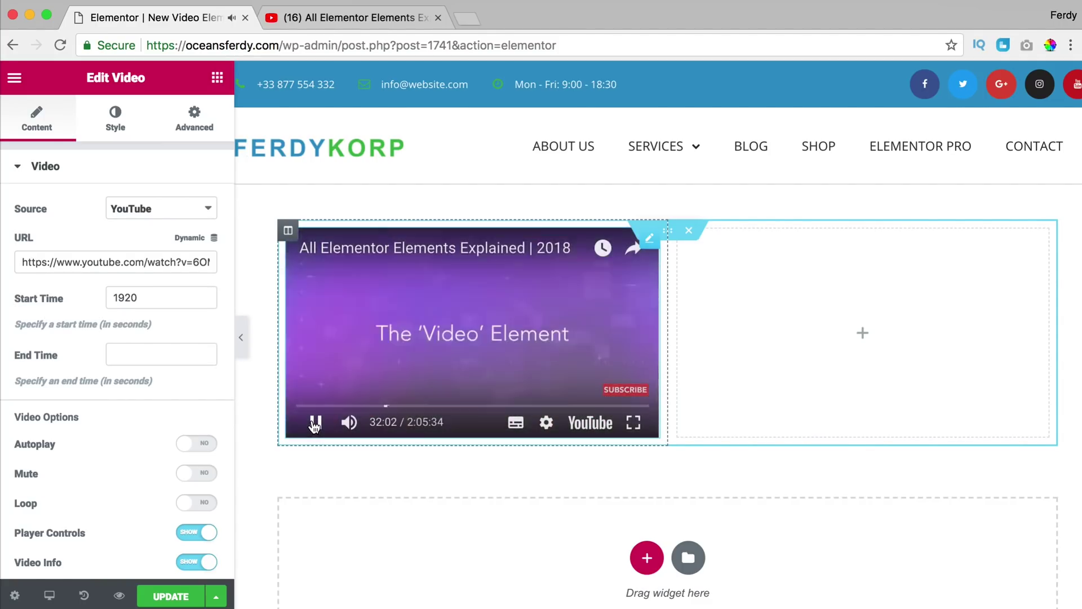
pyautogui.click(314, 422)
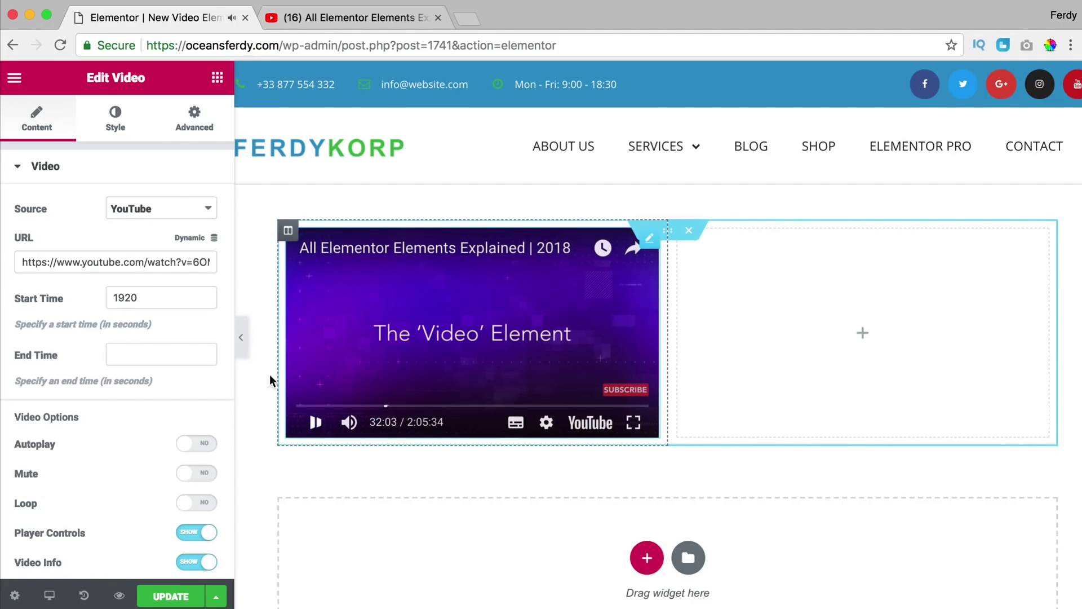
# Step: Change the Start Time to 1924 seconds and test-play the preview
pyautogui.click(167, 294)
pyautogui.press('BackSpace')
pyautogui.write('4')
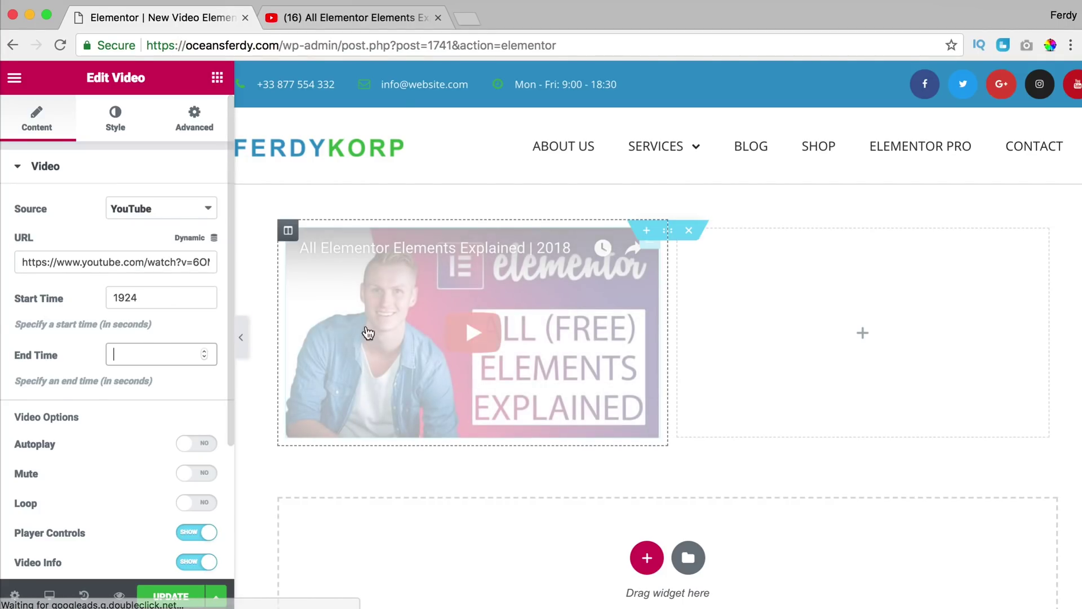
pyautogui.click(468, 328)
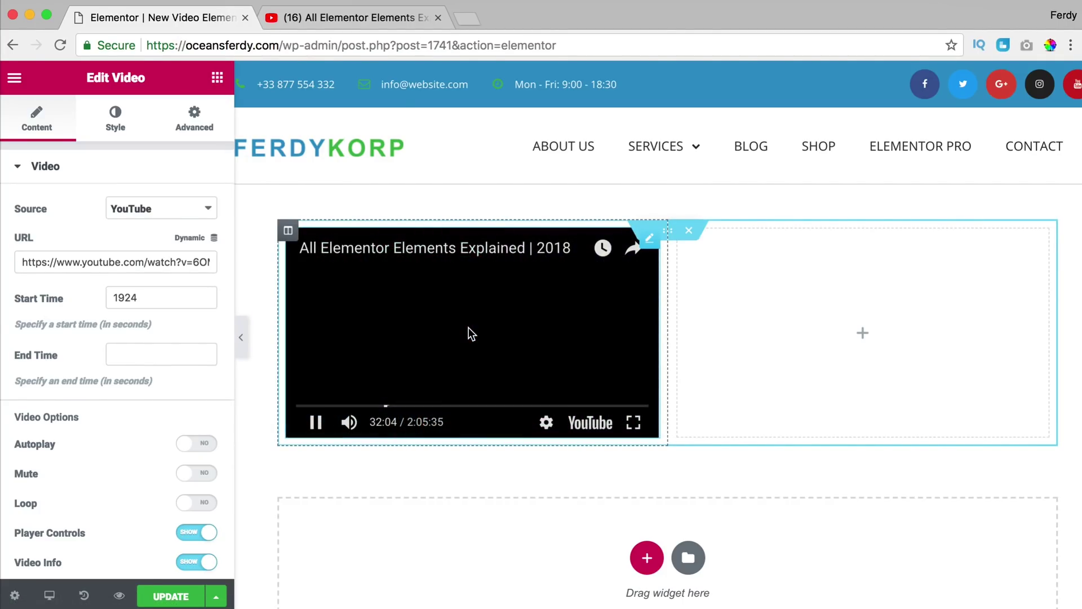
pyautogui.click(452, 333)
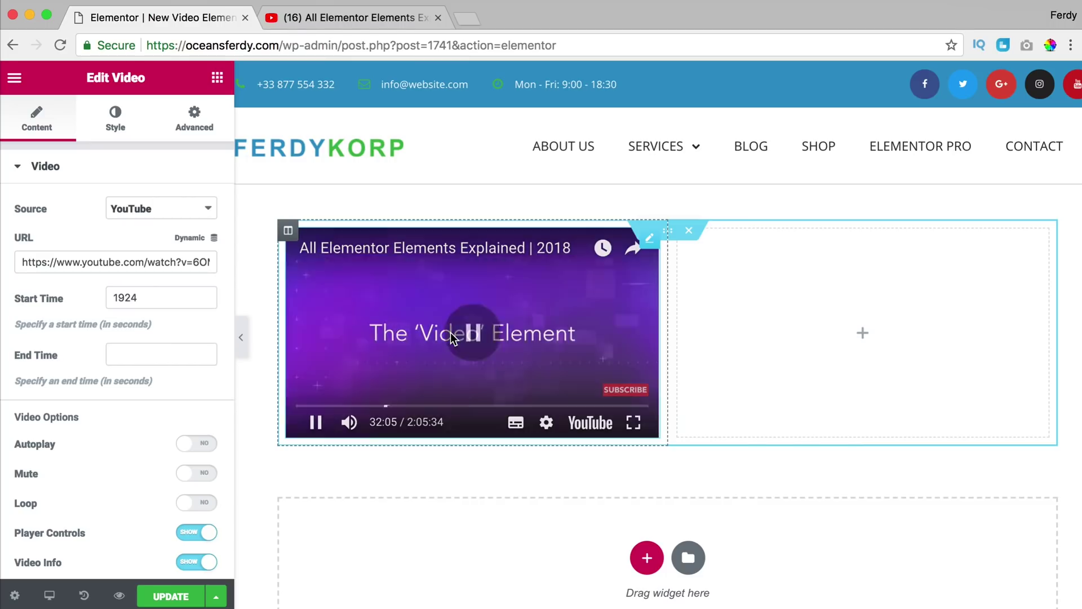
# Step: Close YouTube's embed dialog and check where the Video chapter ends in the timestamps
pyautogui.click(349, 18)
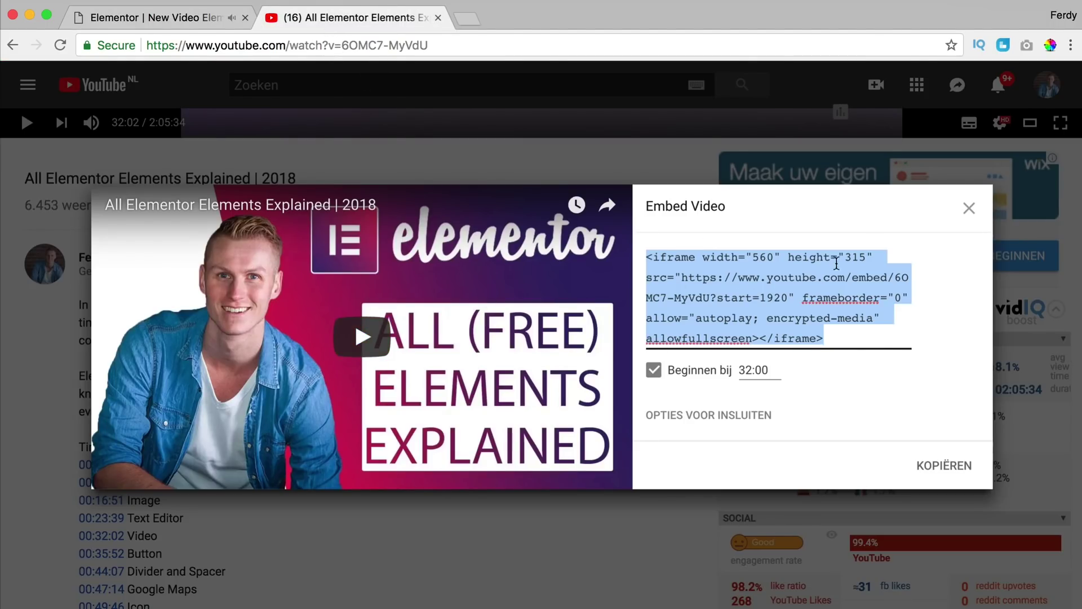
pyautogui.click(968, 210)
pyautogui.scroll(-4, 272, 356)
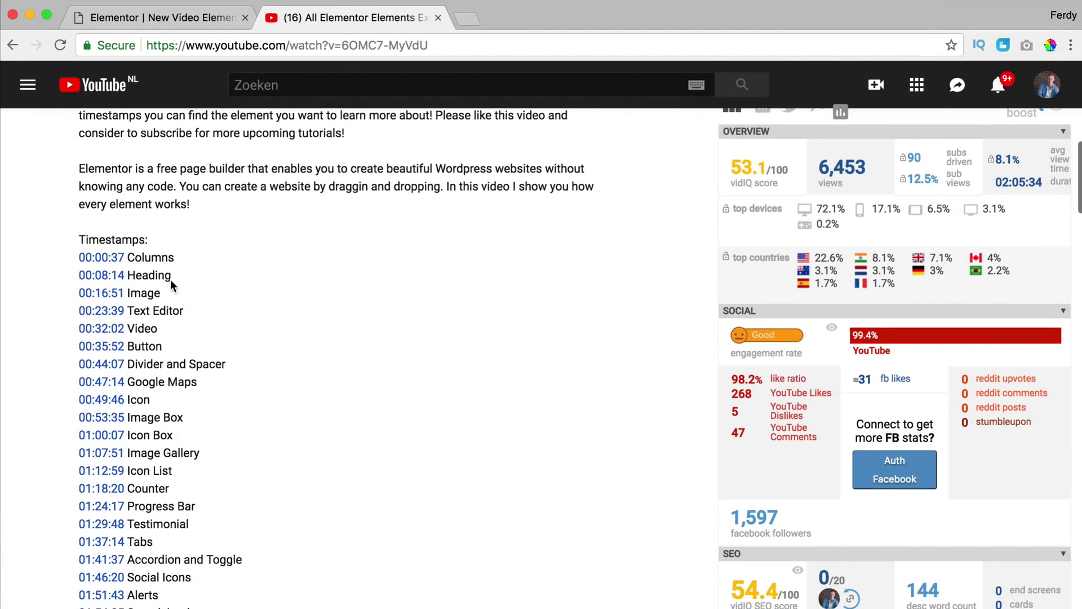
pyautogui.scroll(-1, 112, 256)
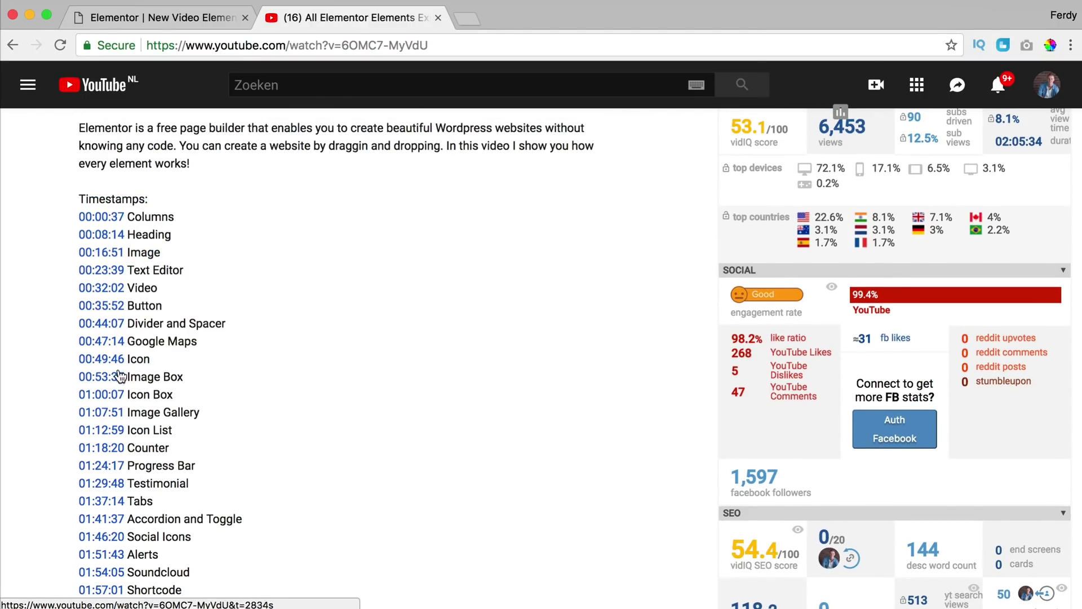
pyautogui.click(169, 17)
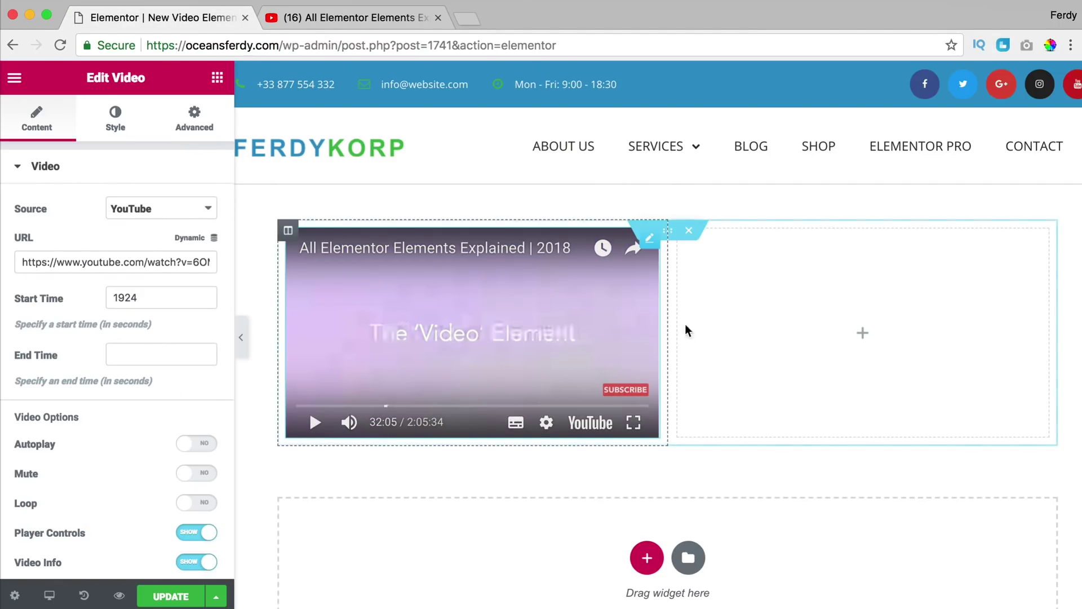
pyautogui.click(314, 18)
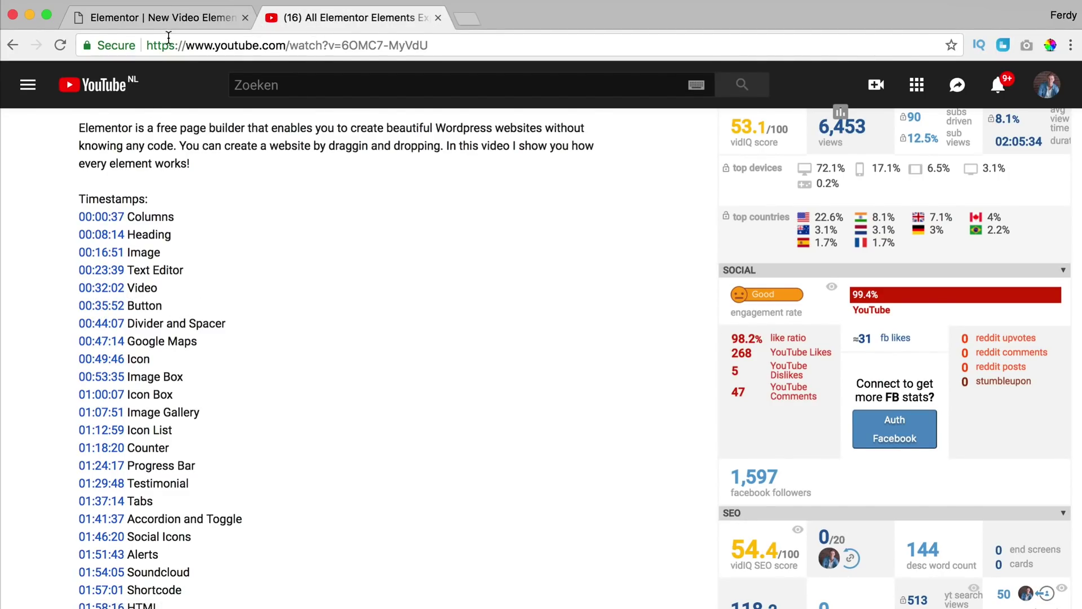
pyautogui.scroll(5, 486, 225)
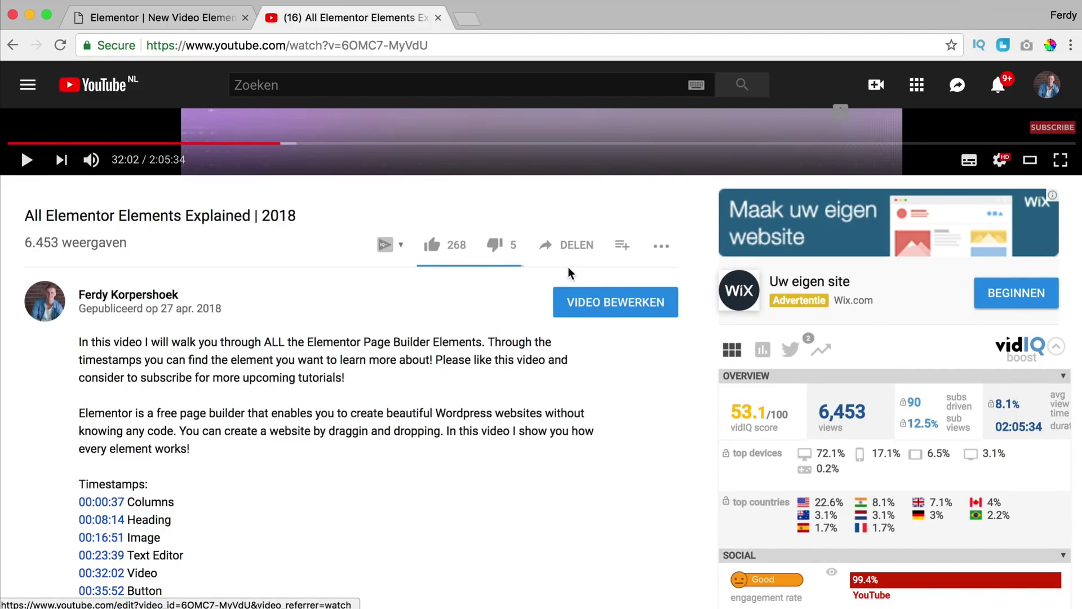
# Step: Set the YouTube embed start time to 35:51 to read it in seconds
pyautogui.click(570, 266)
pyautogui.click(374, 515)
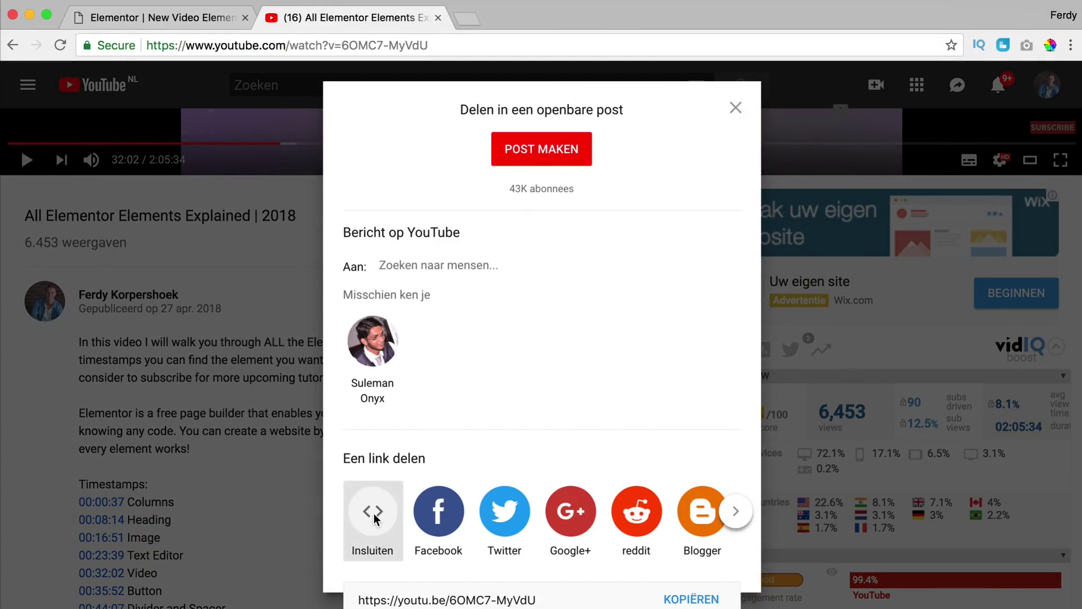
pyautogui.click(754, 371)
pyautogui.press('BackSpace')
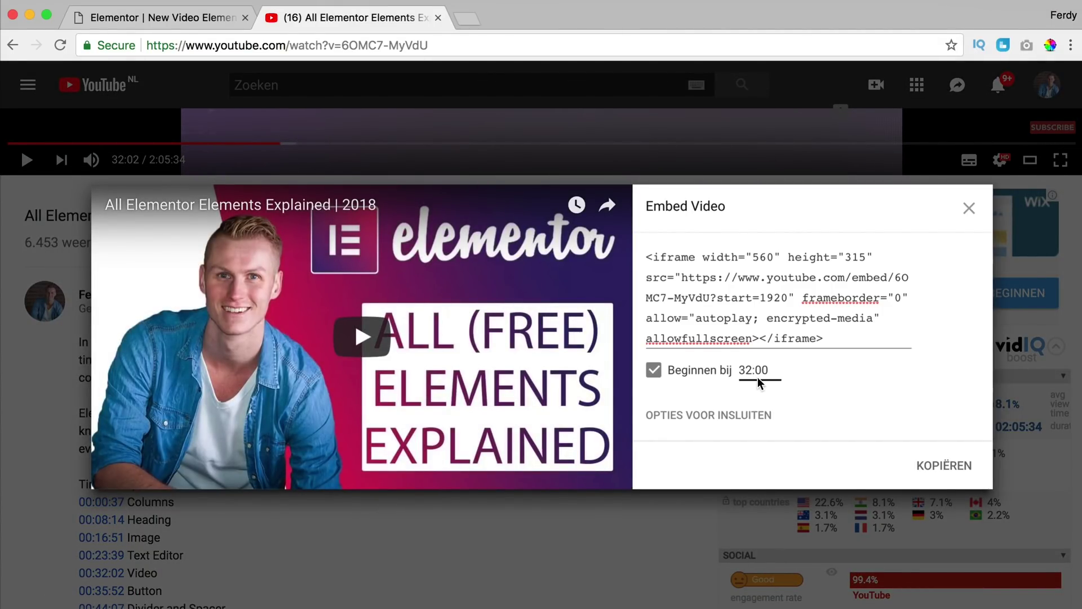
pyautogui.write('5')
pyautogui.press('Delete')
pyautogui.press('Delete')
pyautogui.write('51')
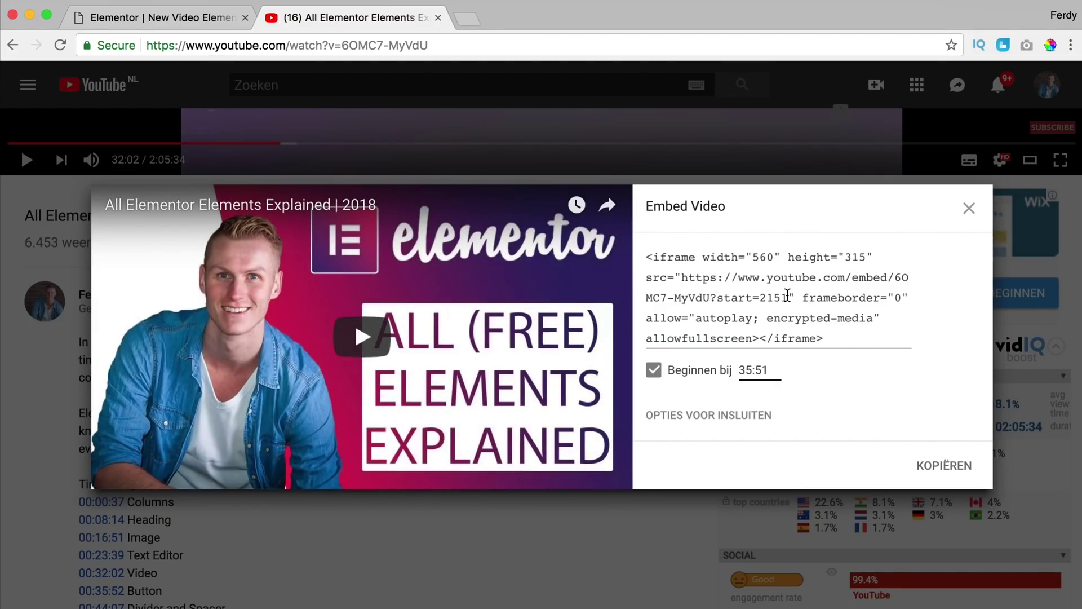
# Step: Set the Video widget's End Time to 2151 and test-play the clip
pyautogui.click(211, 22)
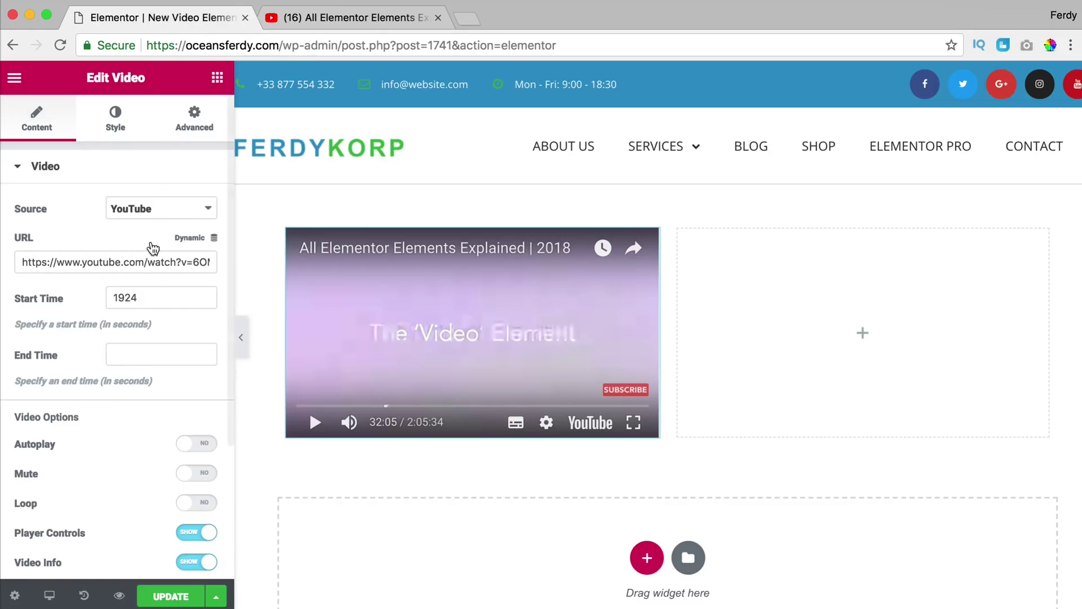
pyautogui.click(137, 349)
pyautogui.write('2151')
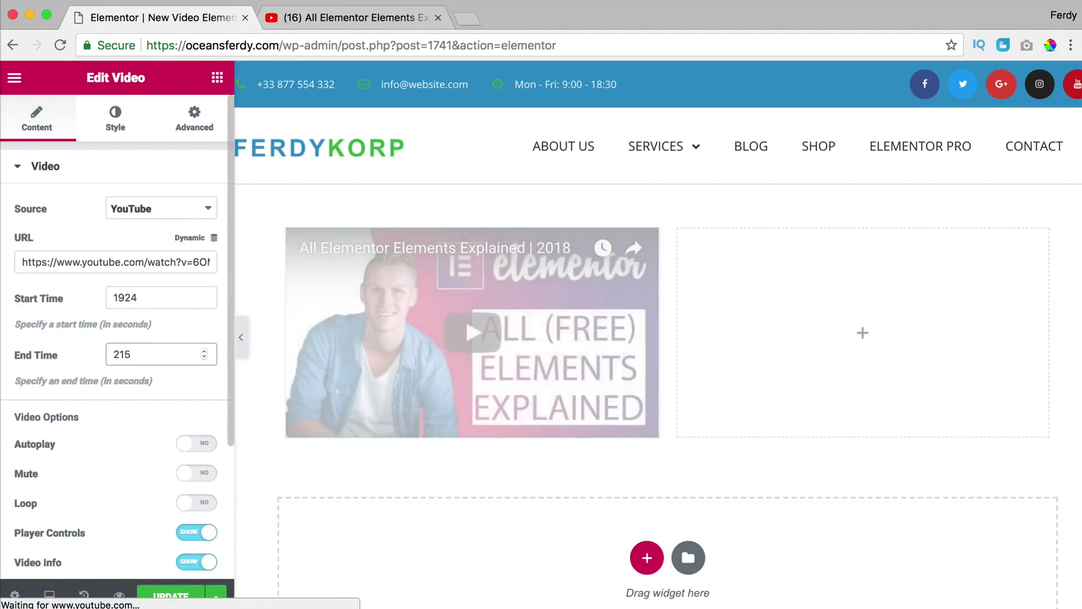
pyautogui.click(461, 330)
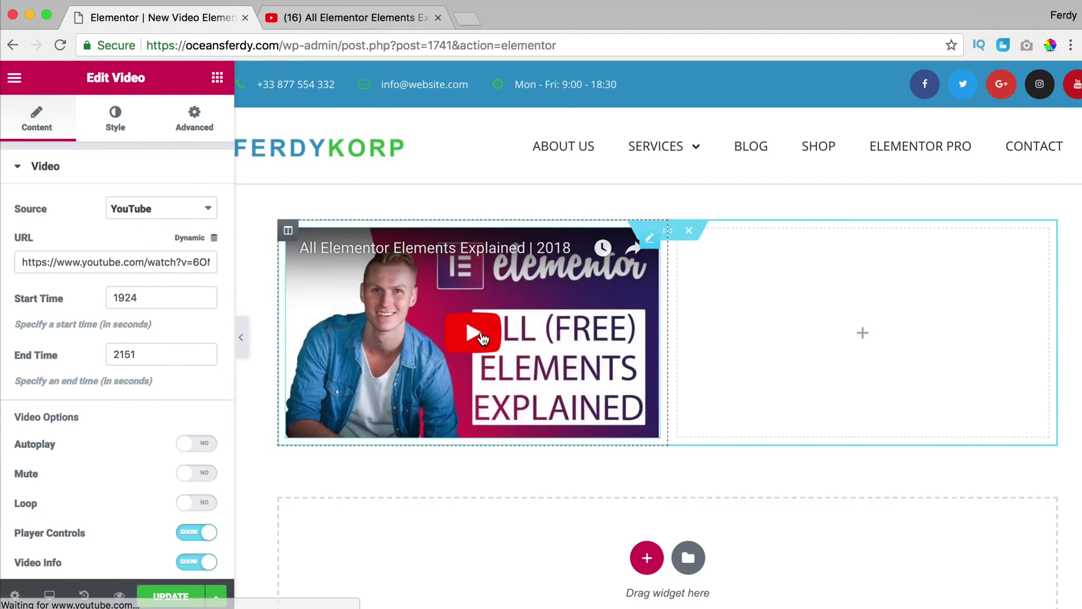
pyautogui.click(479, 336)
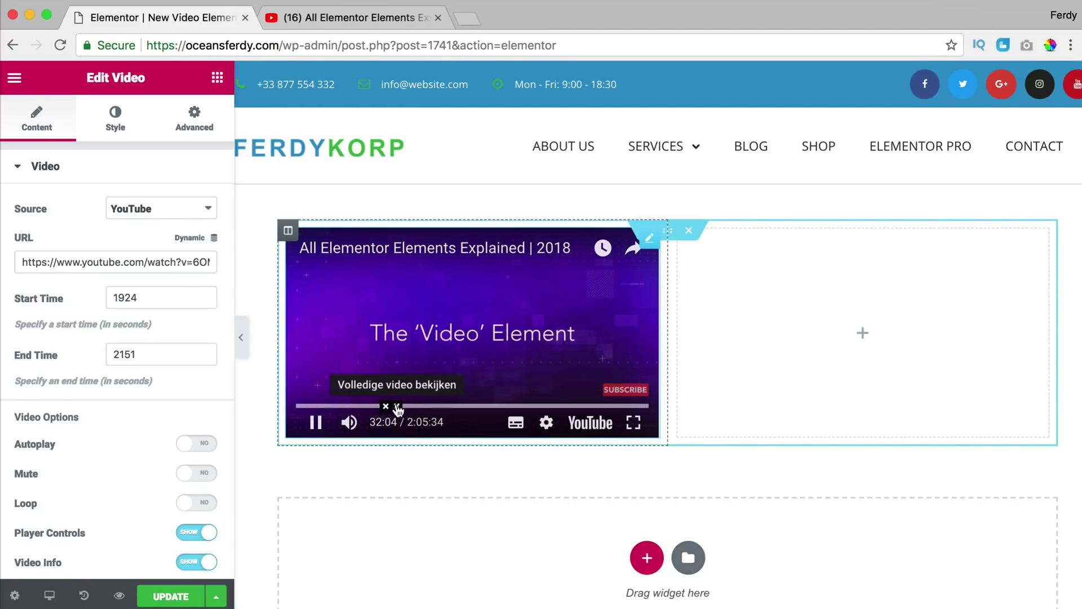
pyautogui.click(315, 422)
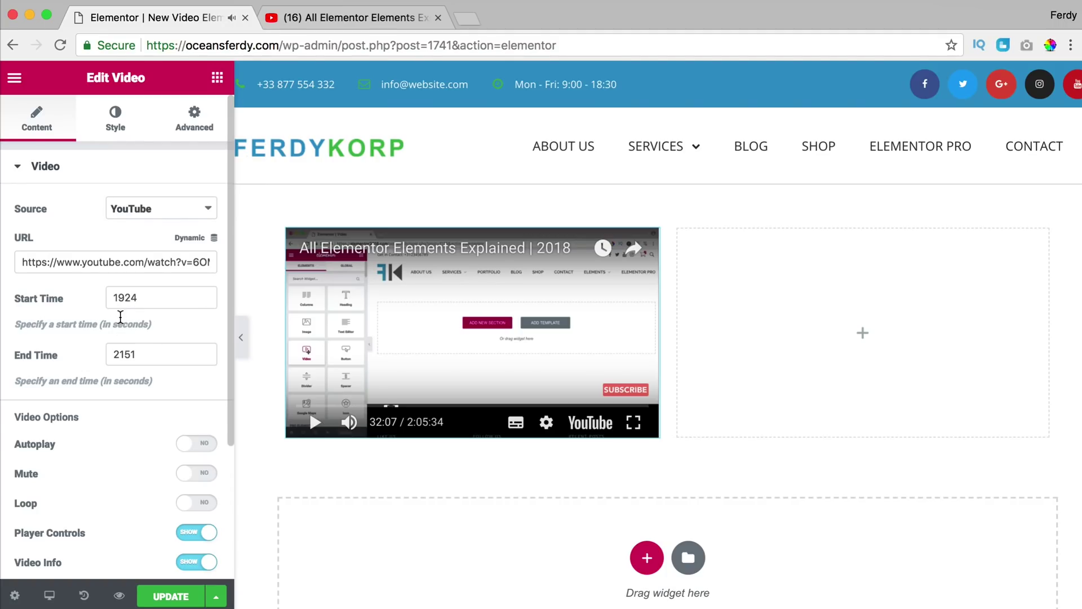
pyautogui.scroll(-5, 102, 306)
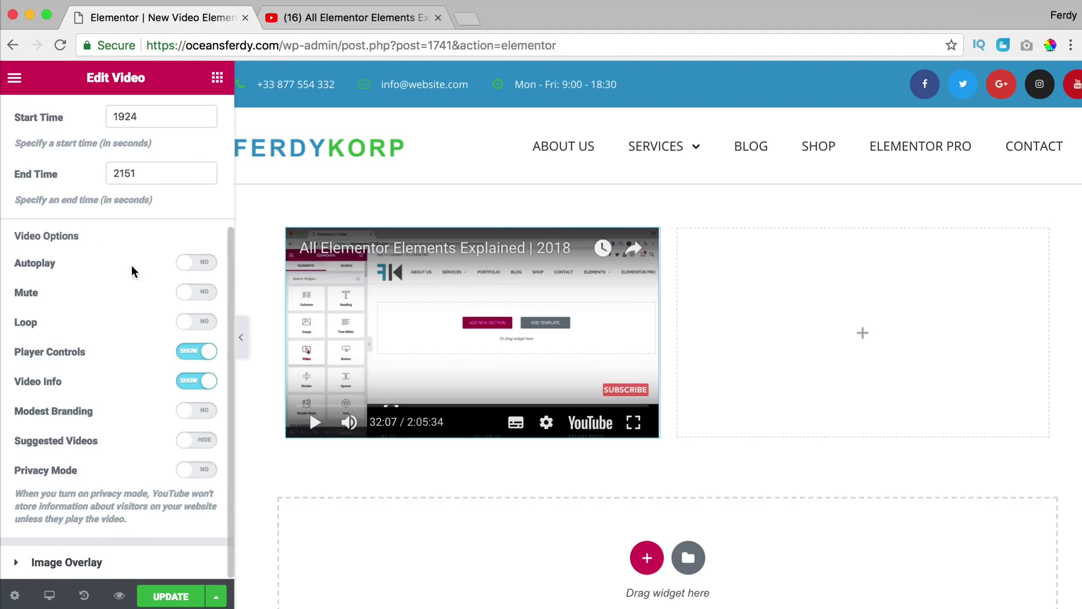
# Step: Turn Autoplay on, hide Player Controls, show Suggested Videos, and leave Privacy Mode off
pyautogui.click(203, 269)
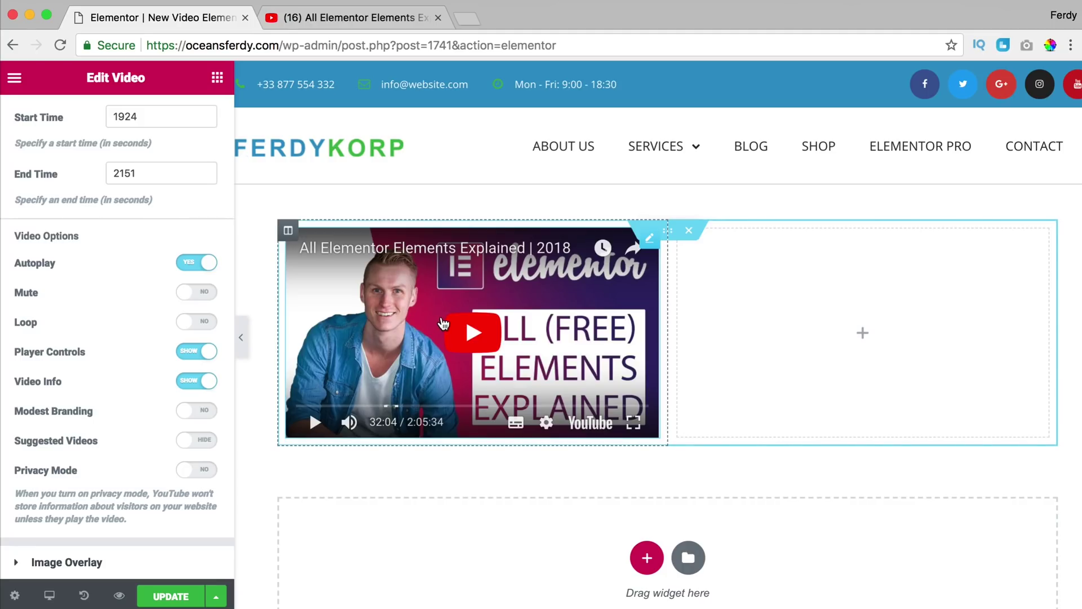
pyautogui.click(197, 352)
pyautogui.scroll(1, 186, 350)
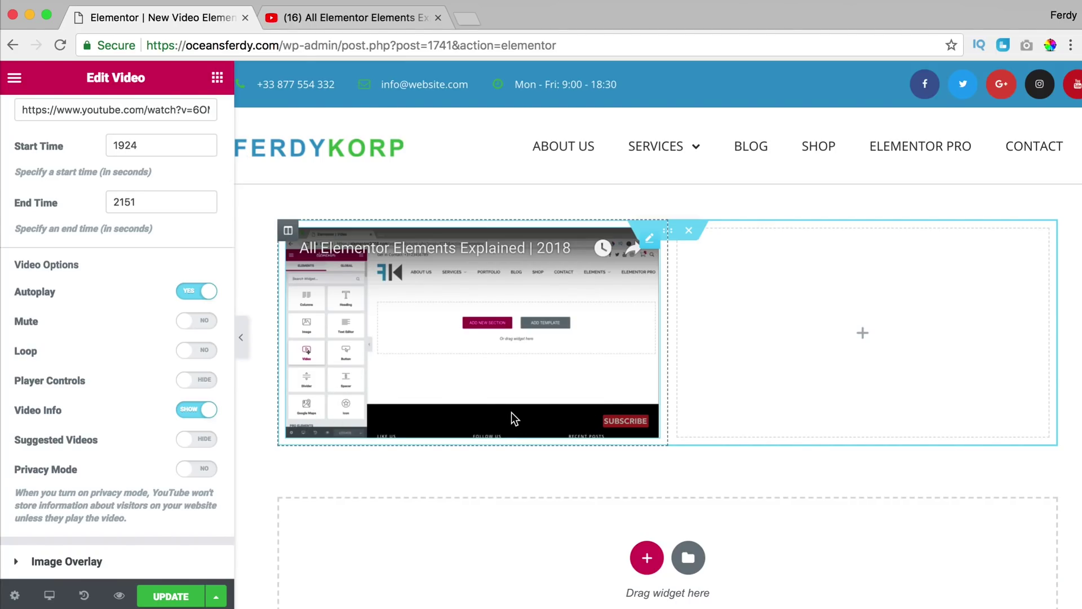
pyautogui.click(193, 443)
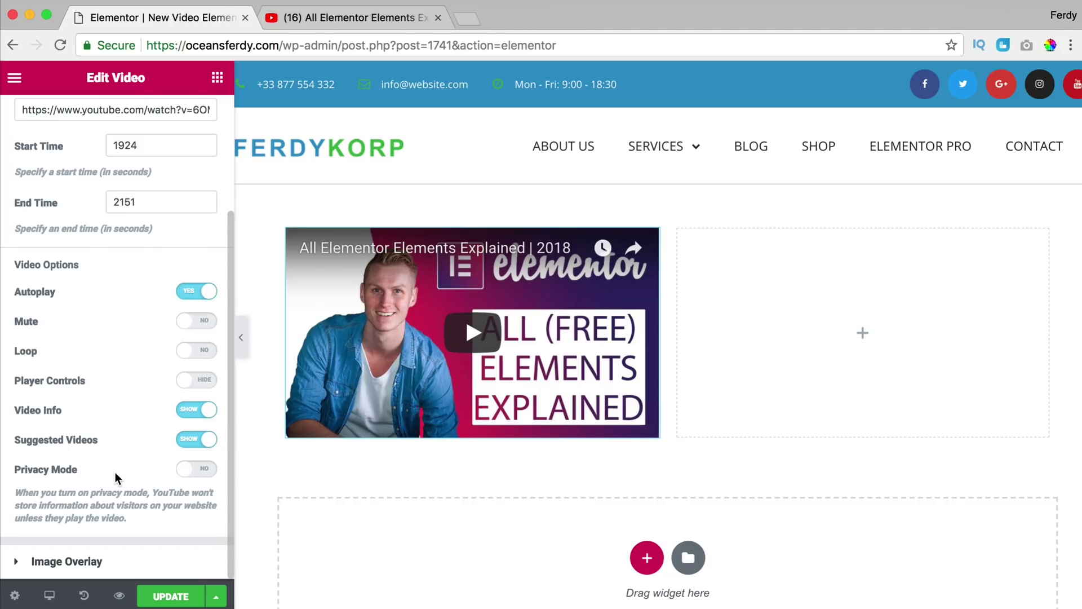
pyautogui.click(191, 476)
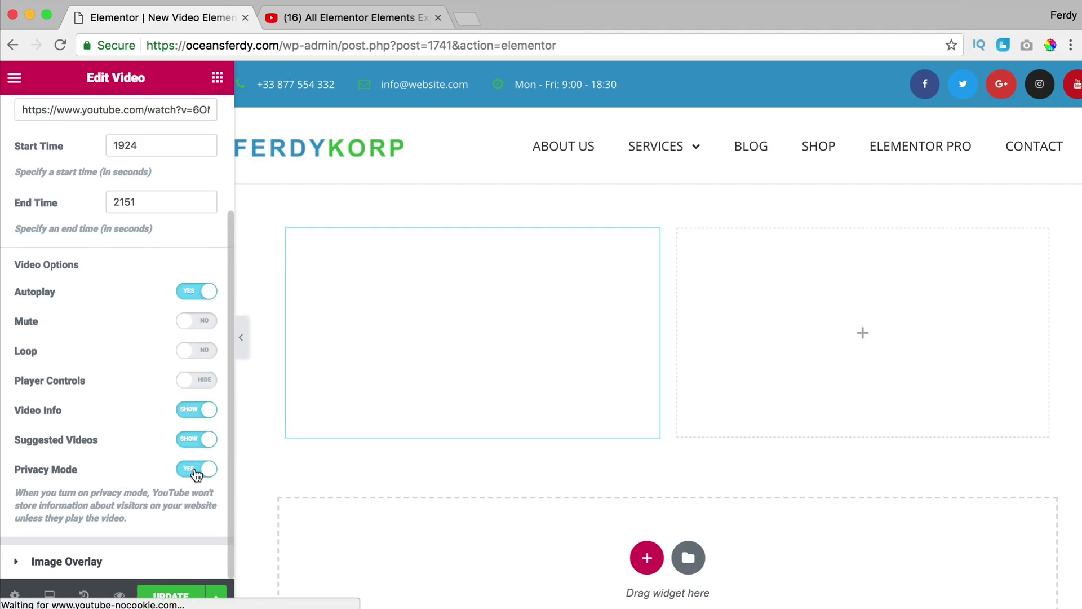
pyautogui.click(192, 474)
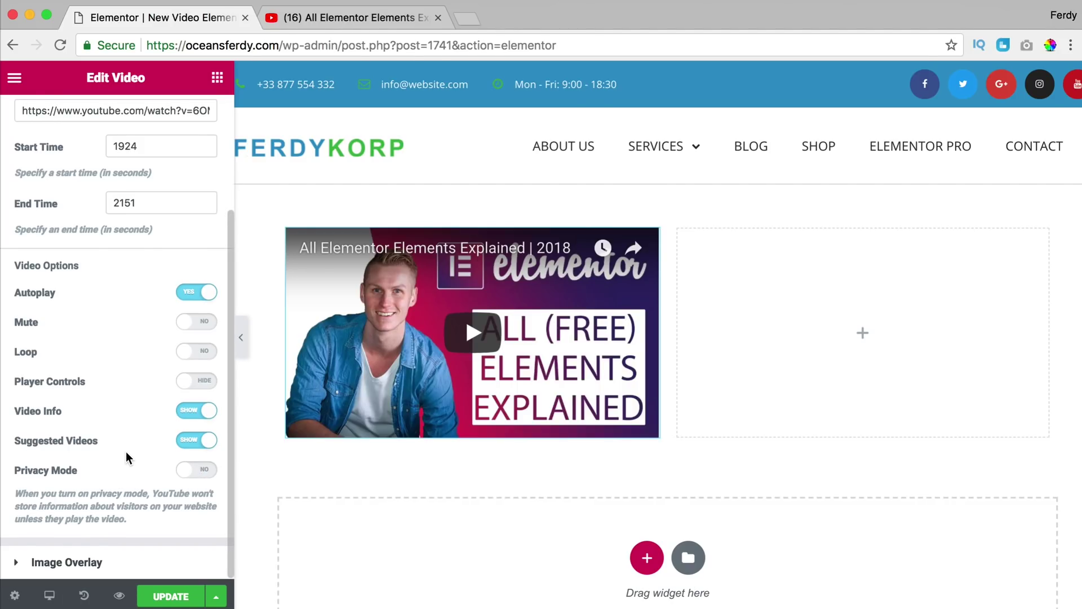
# Step: Show an image overlay using Elementor-Elements-Tutorial-Video.jpg from the Media Library
pyautogui.click(74, 561)
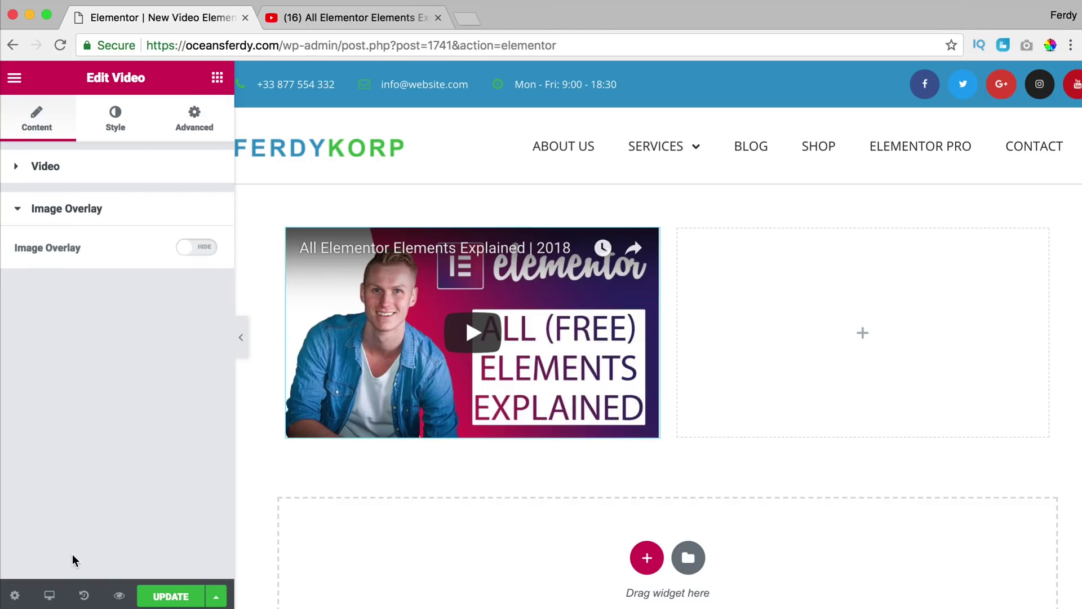
pyautogui.click(194, 248)
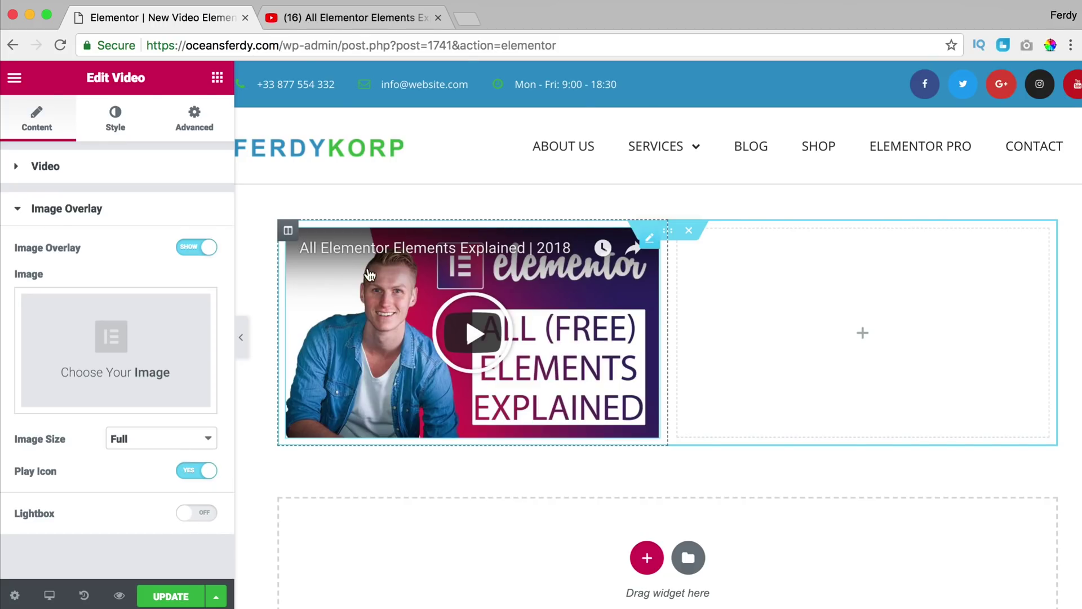
pyautogui.click(105, 344)
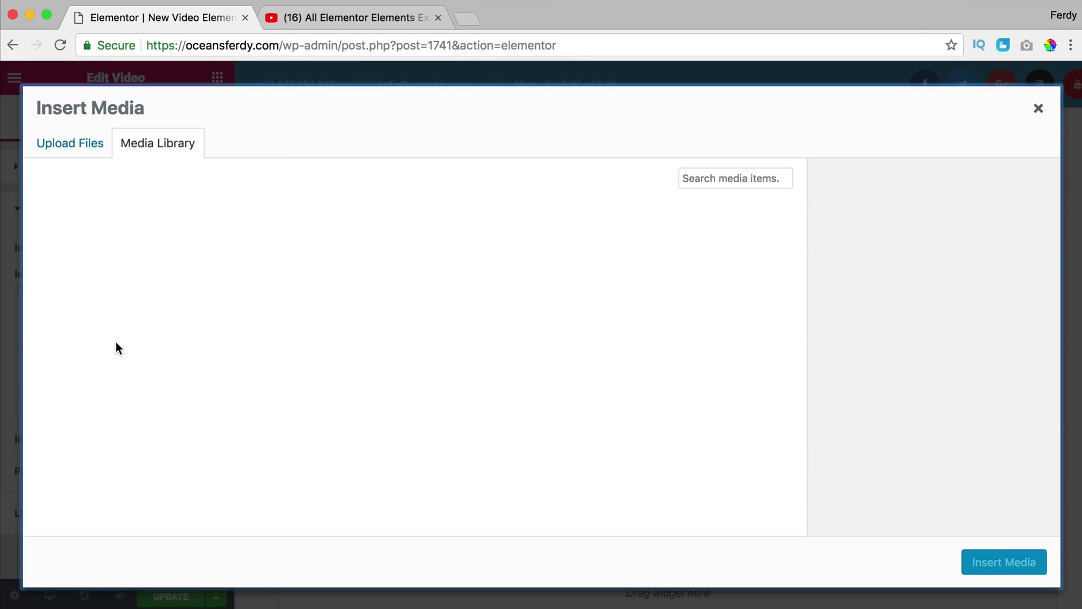
pyautogui.scroll(-3, 393, 307)
pyautogui.scroll(-15, 393, 307)
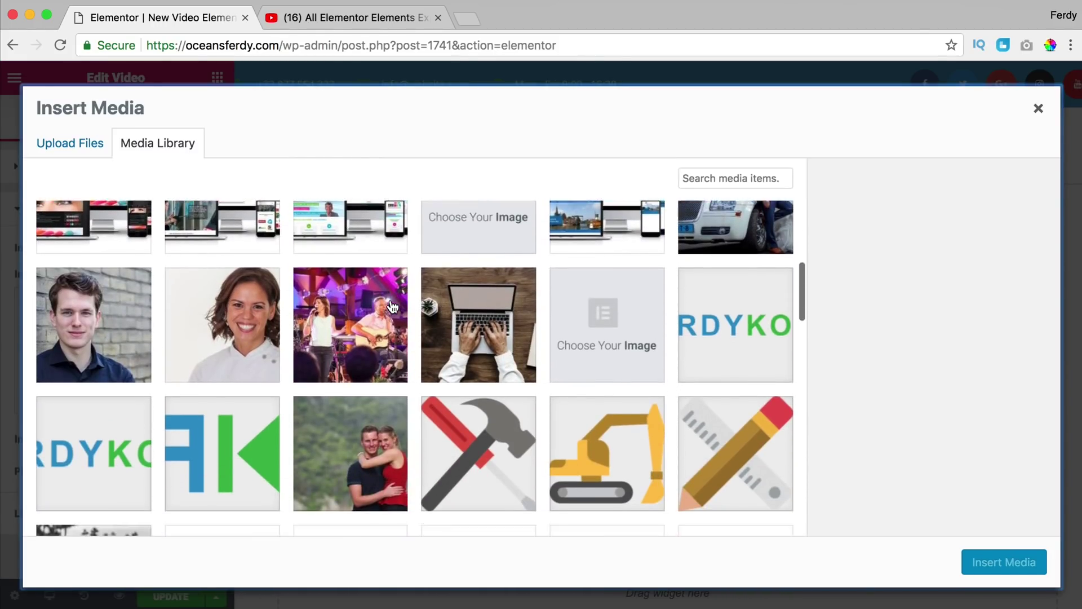
pyautogui.scroll(-10, 393, 307)
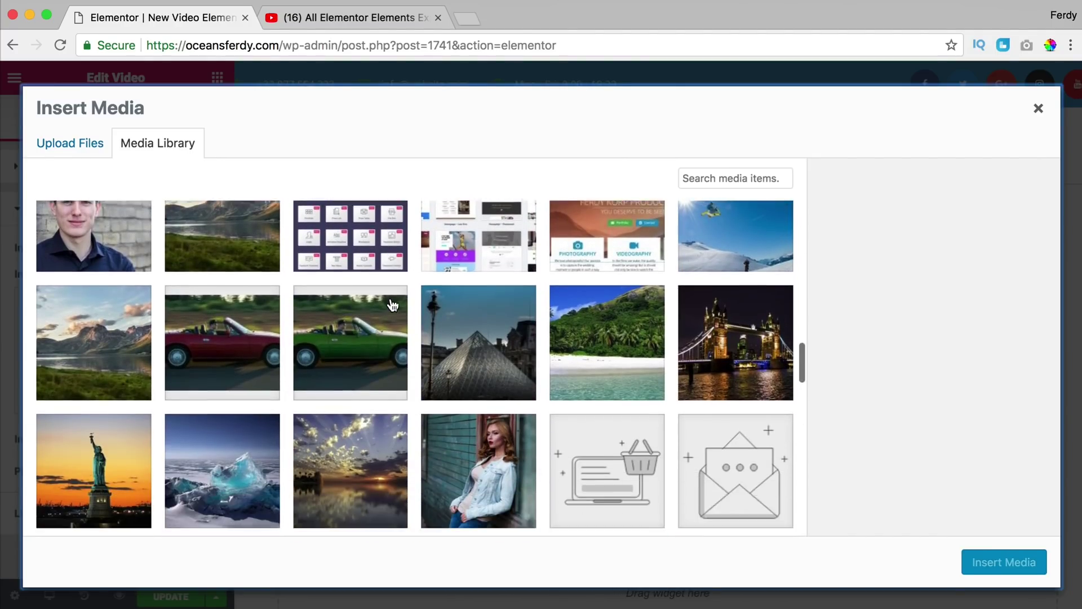
pyautogui.click(88, 253)
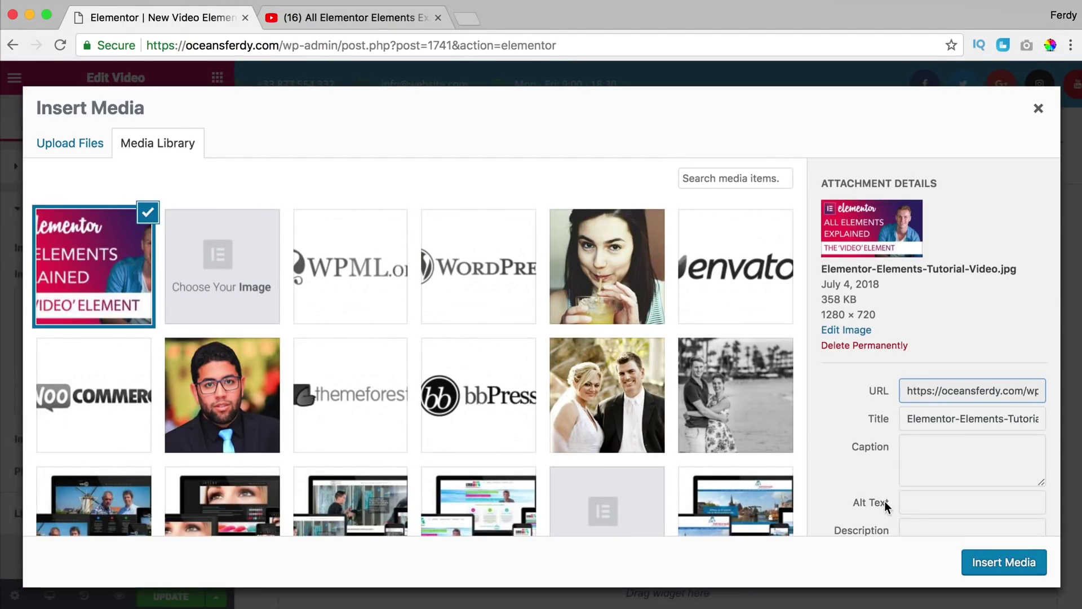
pyautogui.click(1004, 562)
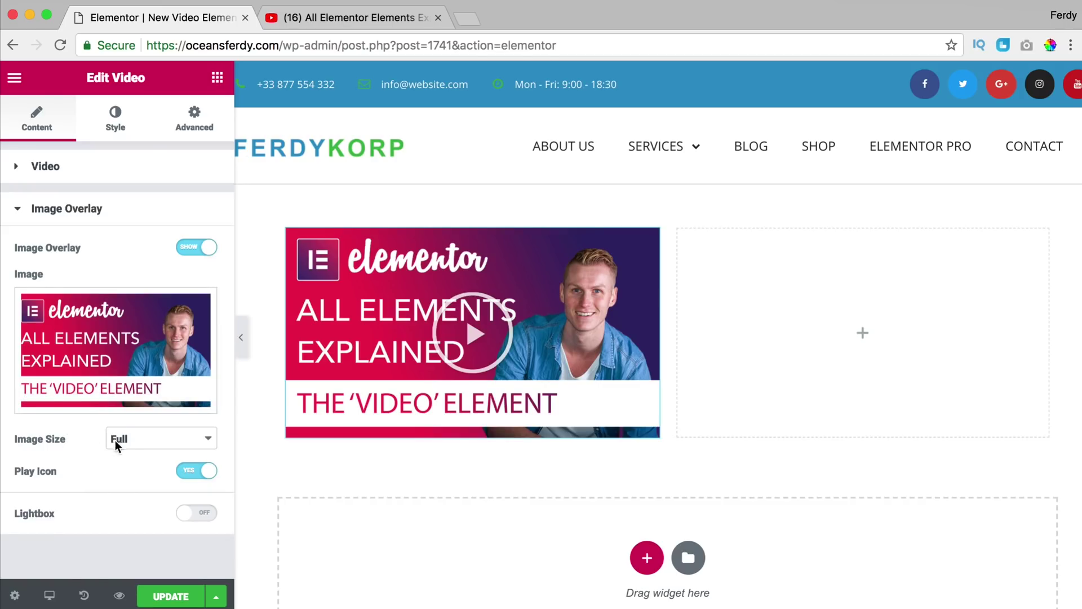
# Step: Keep the overlay image at Full size with the play icon shown, and turn Lightbox on
pyautogui.click(144, 440)
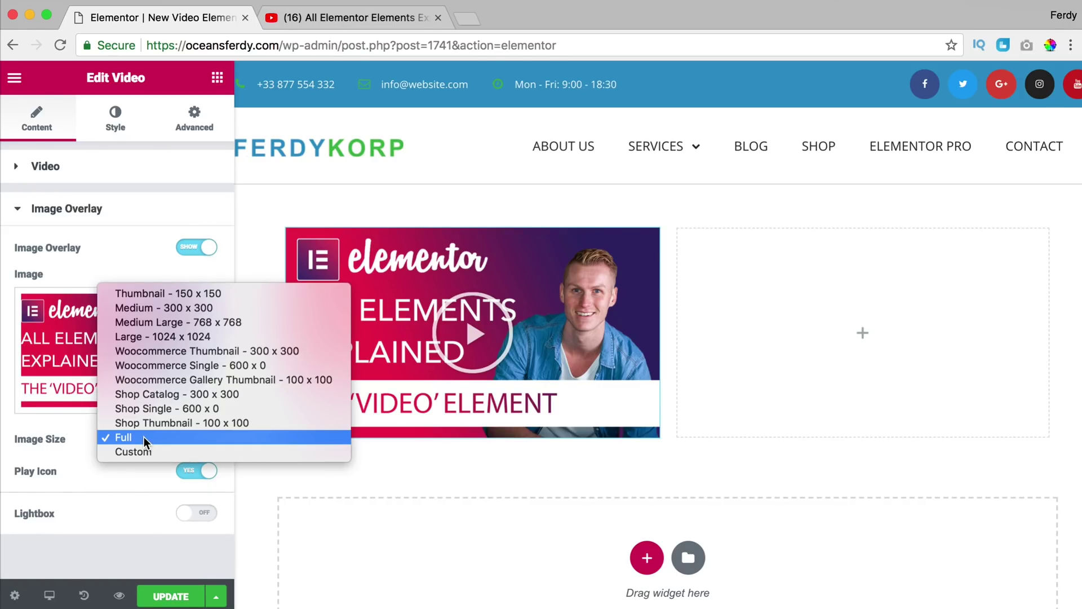
pyautogui.click(107, 439)
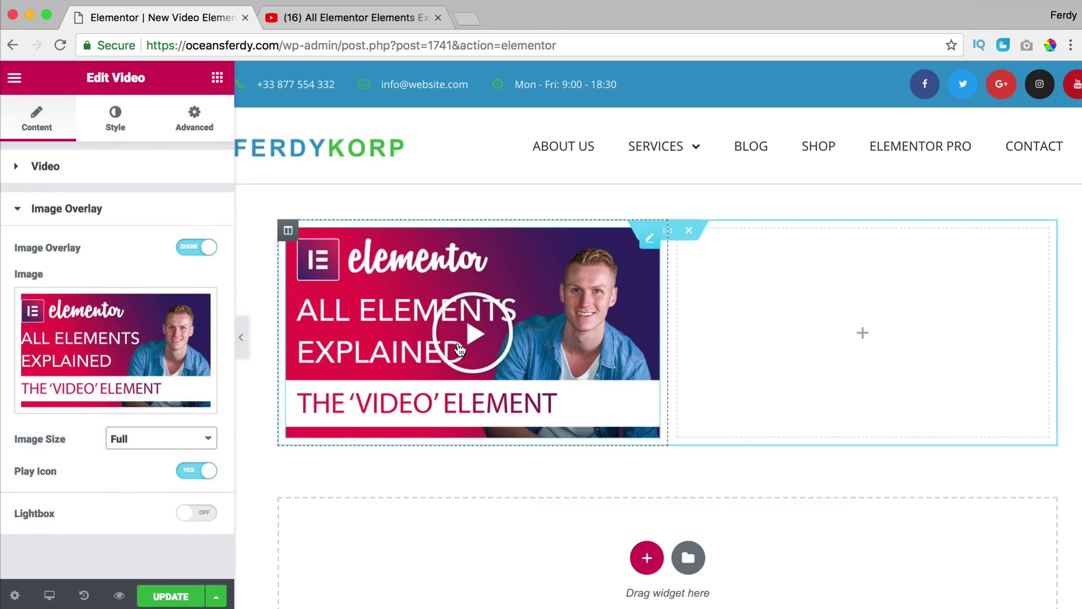
pyautogui.click(202, 469)
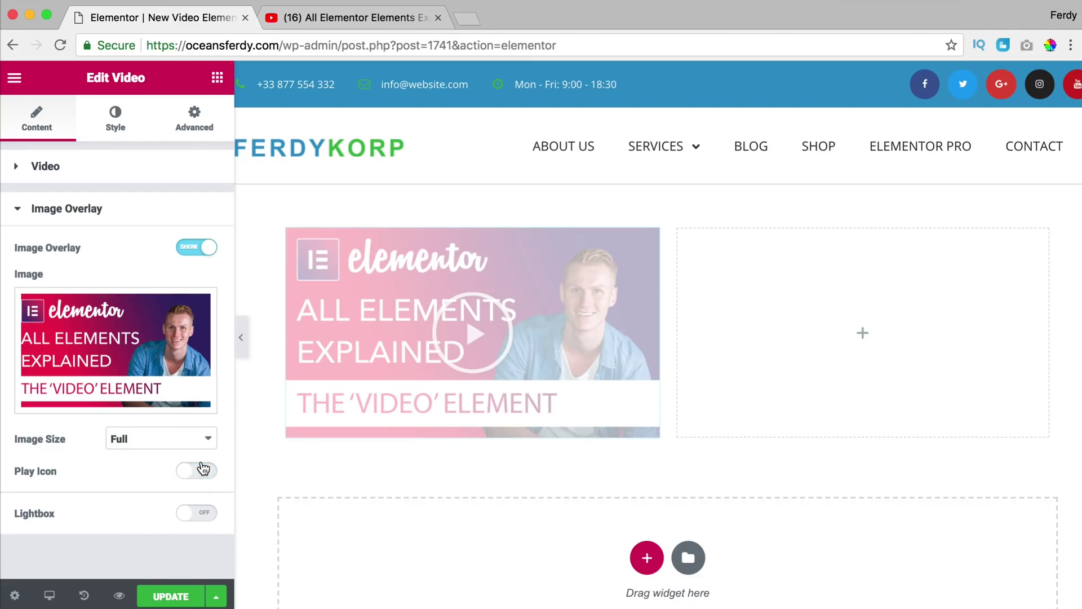
pyautogui.click(200, 470)
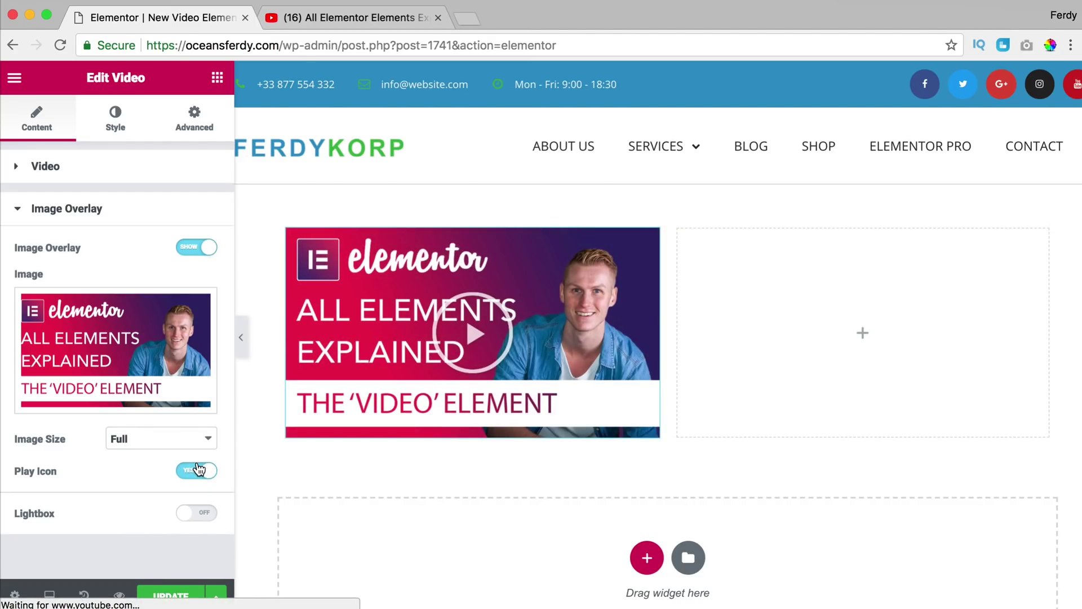
pyautogui.click(192, 515)
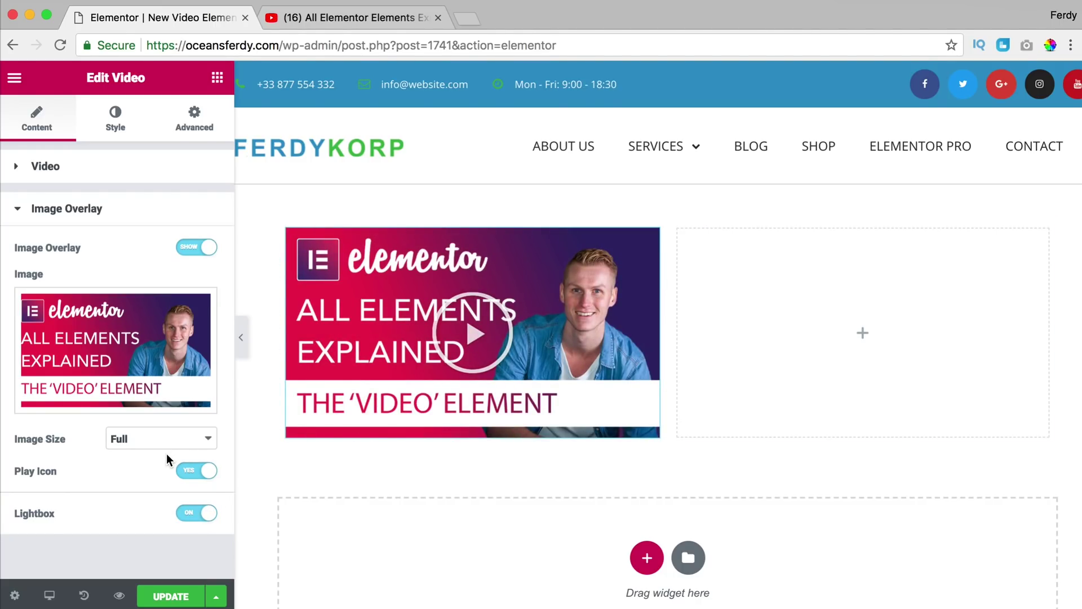
pyautogui.click(18, 212)
# Step: In the video's style settings, keep the 16:9 aspect ratio and pick green for the play icon
pyautogui.click(126, 118)
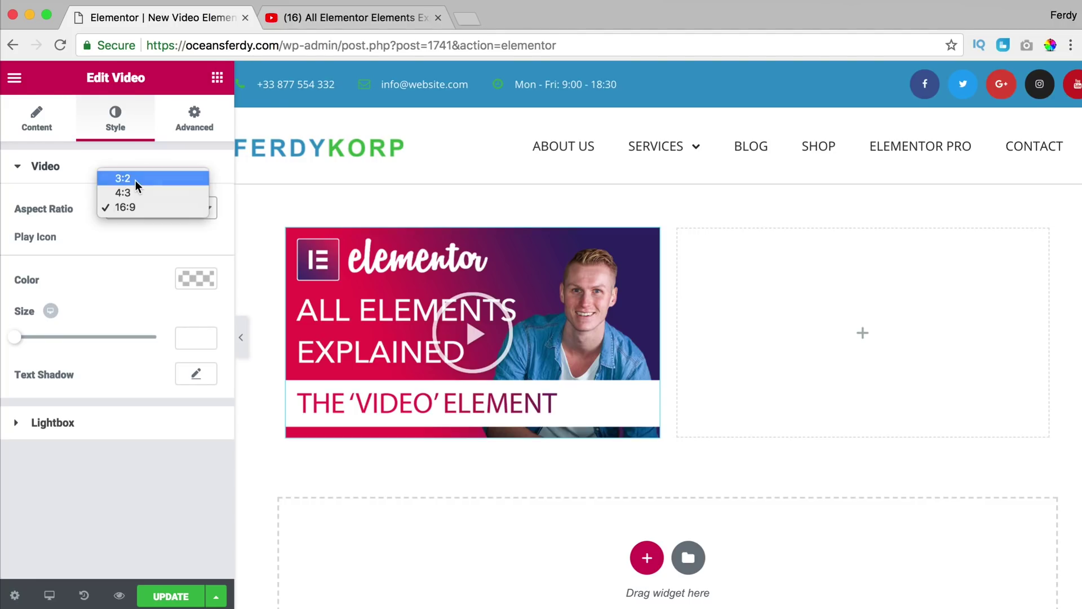
pyautogui.click(136, 179)
pyautogui.click(162, 213)
pyautogui.click(141, 233)
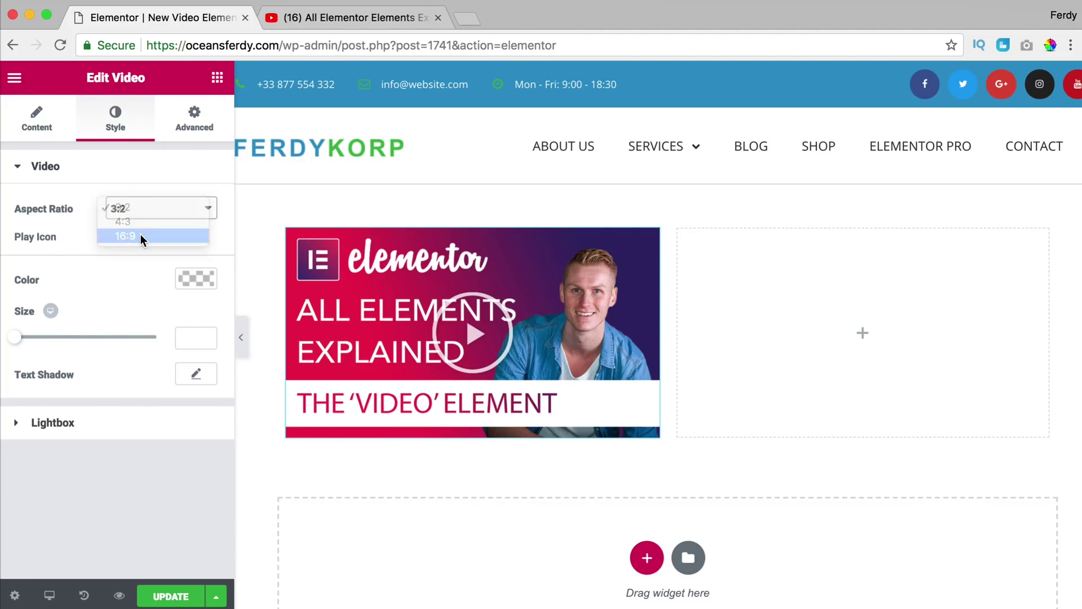
pyautogui.click(193, 278)
pyautogui.click(82, 466)
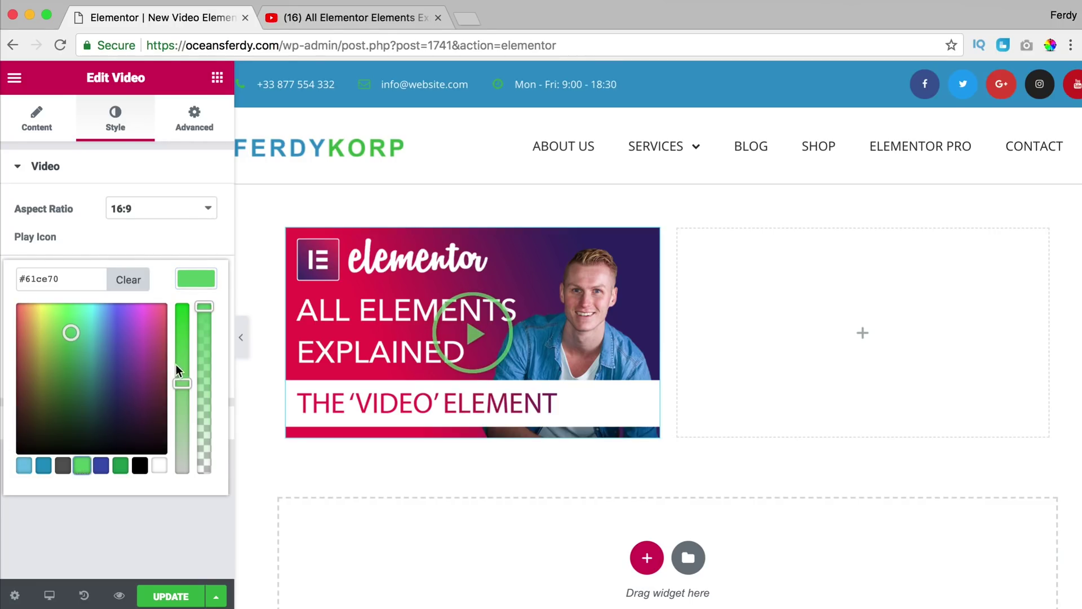
pyautogui.click(194, 279)
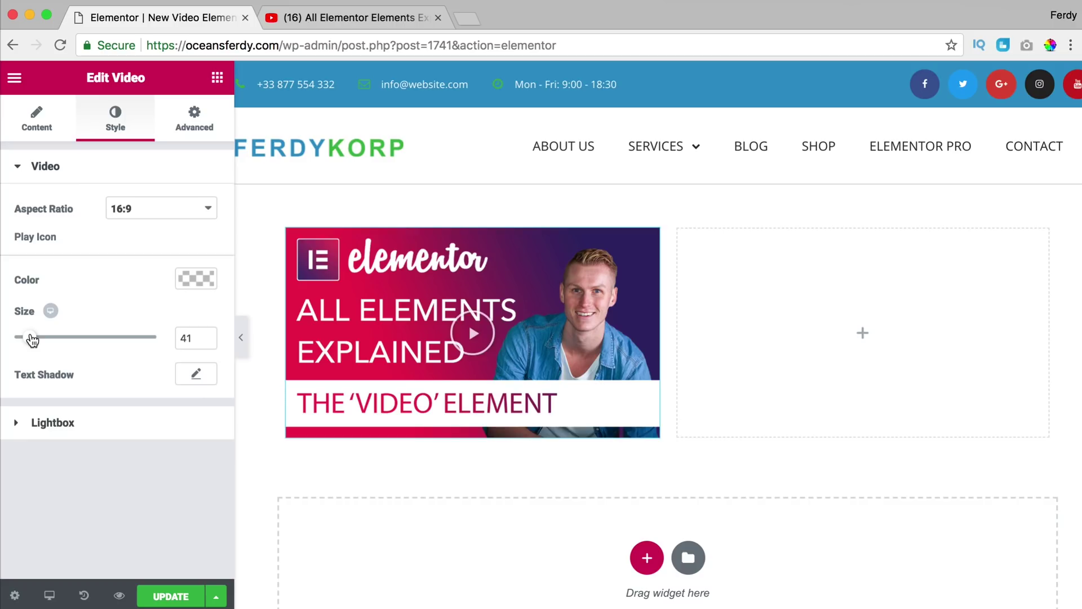
# Step: Enlarge the play icon to 155 and give it a text shadow with blur 13
pyautogui.moveTo(80, 341)
pyautogui.mouseDown()
pyautogui.moveTo(123, 341)
pyautogui.moveTo(85, 338)
pyautogui.mouseUp()
pyautogui.click(196, 374)
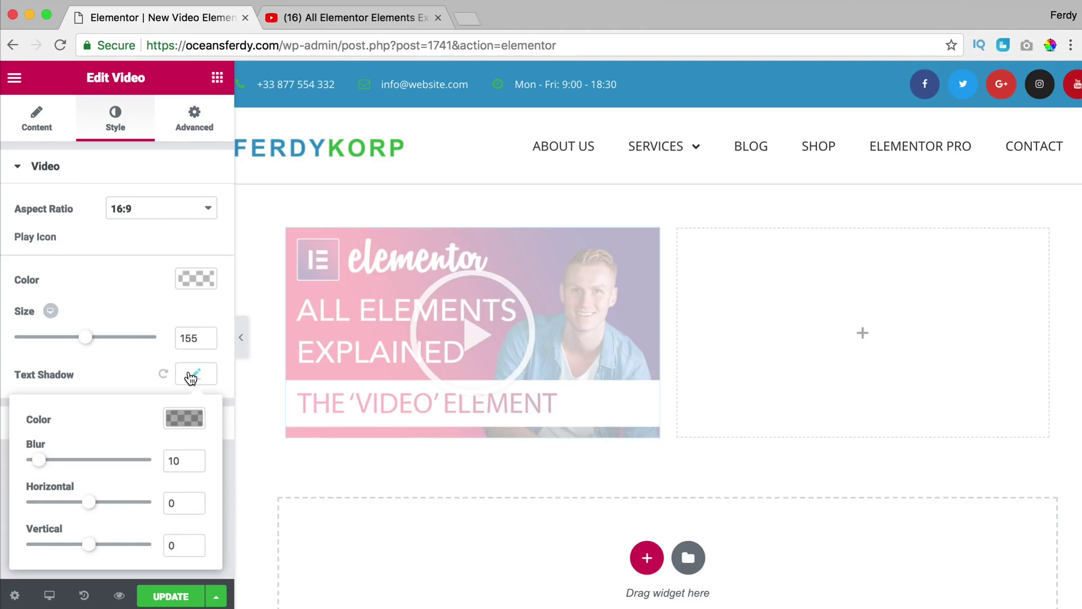
pyautogui.moveTo(38, 460); pyautogui.dragTo(42, 460)
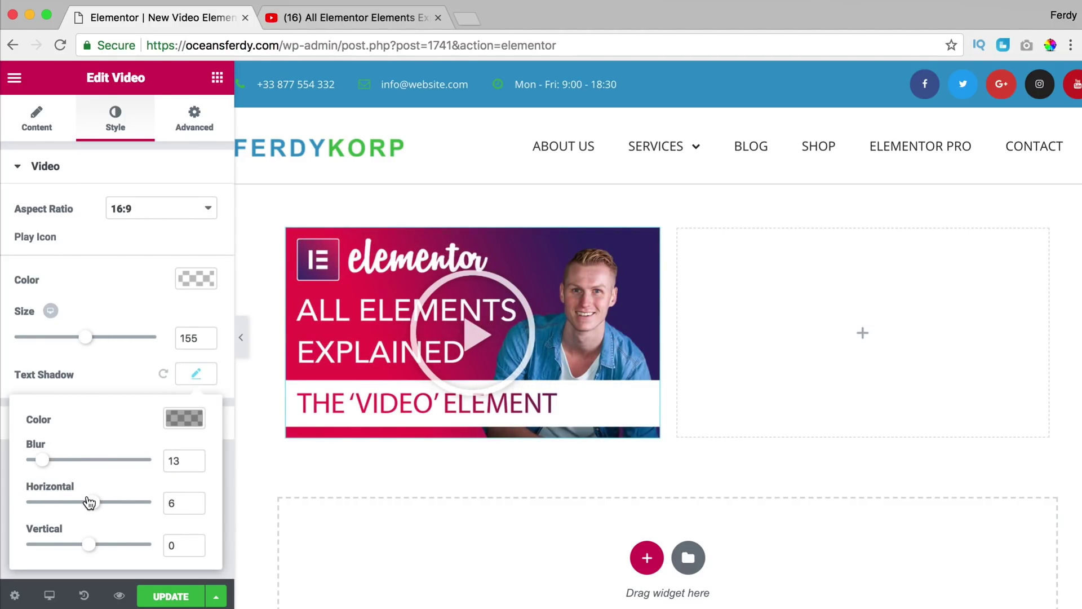
pyautogui.click(200, 376)
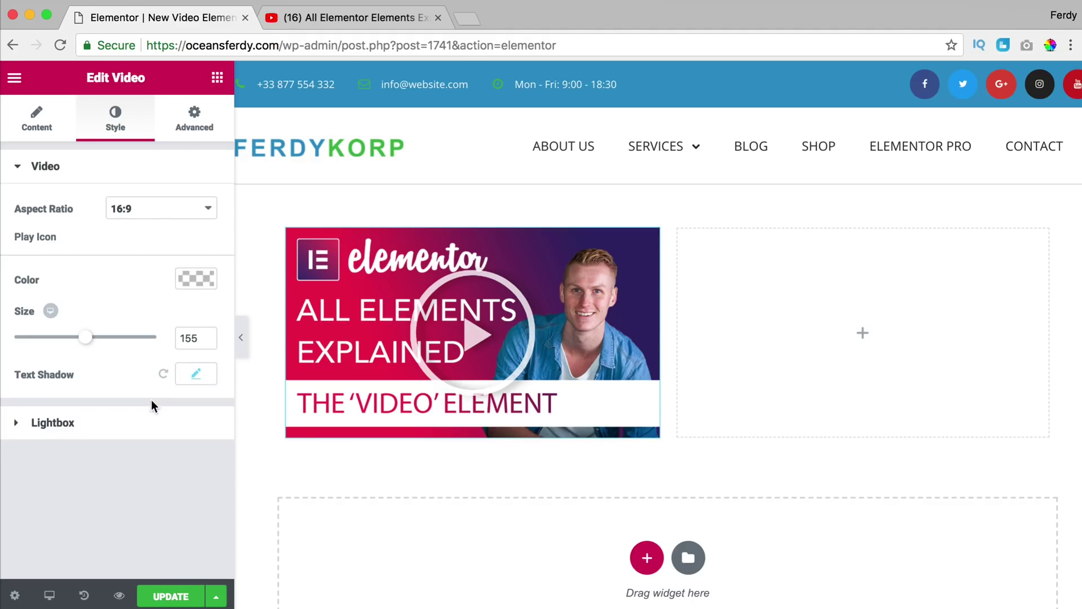
# Step: Set the lightbox Entrance Animation to Fade In, keeping Content Position at Center
pyautogui.click(51, 423)
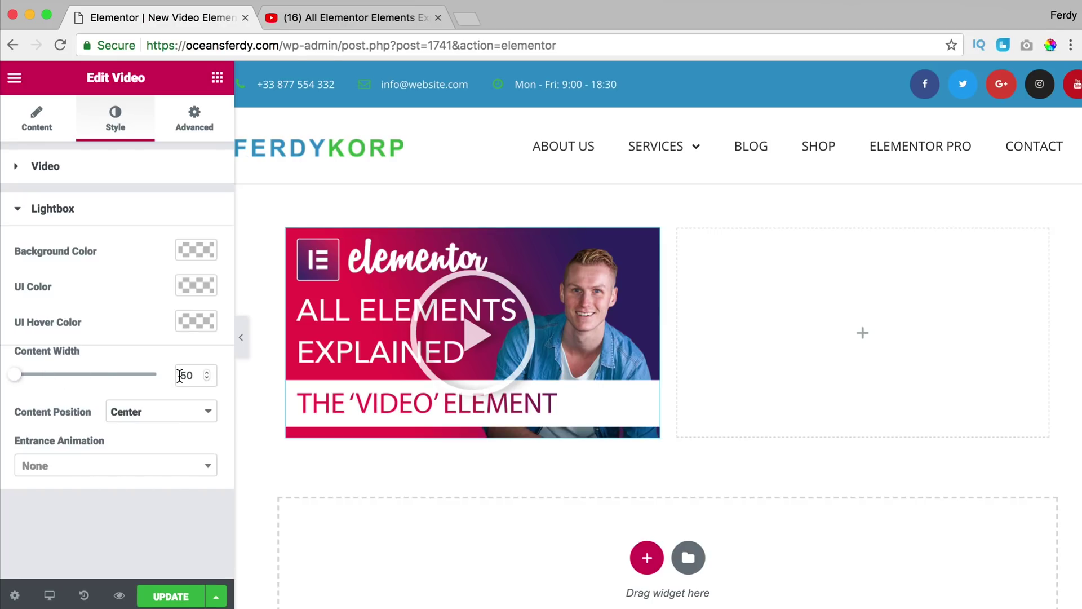
pyautogui.click(159, 417)
pyautogui.click(163, 414)
pyautogui.click(169, 413)
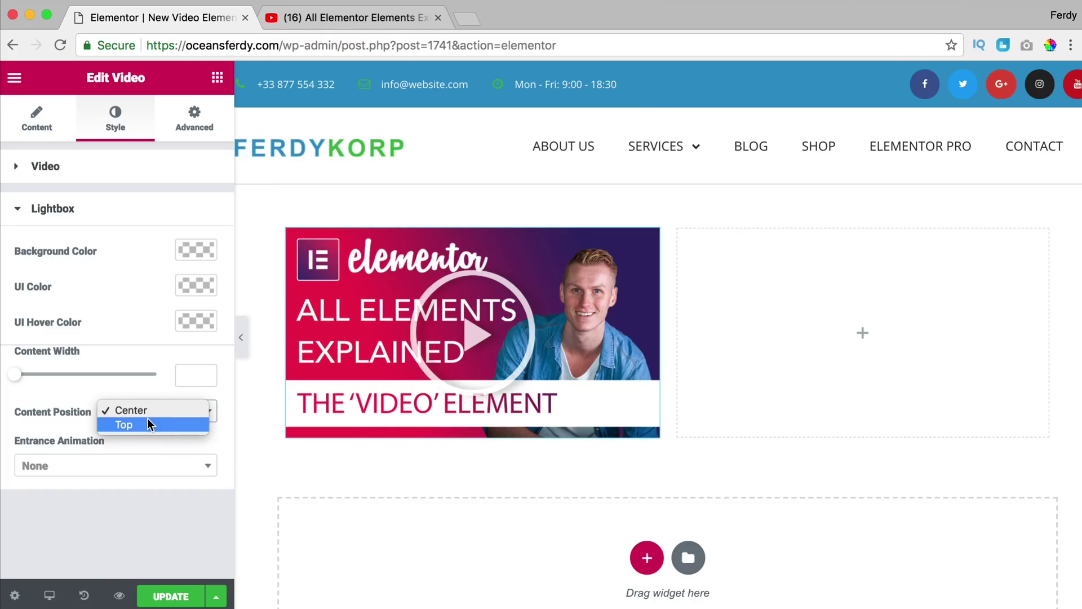
pyautogui.click(80, 461)
pyautogui.click(84, 465)
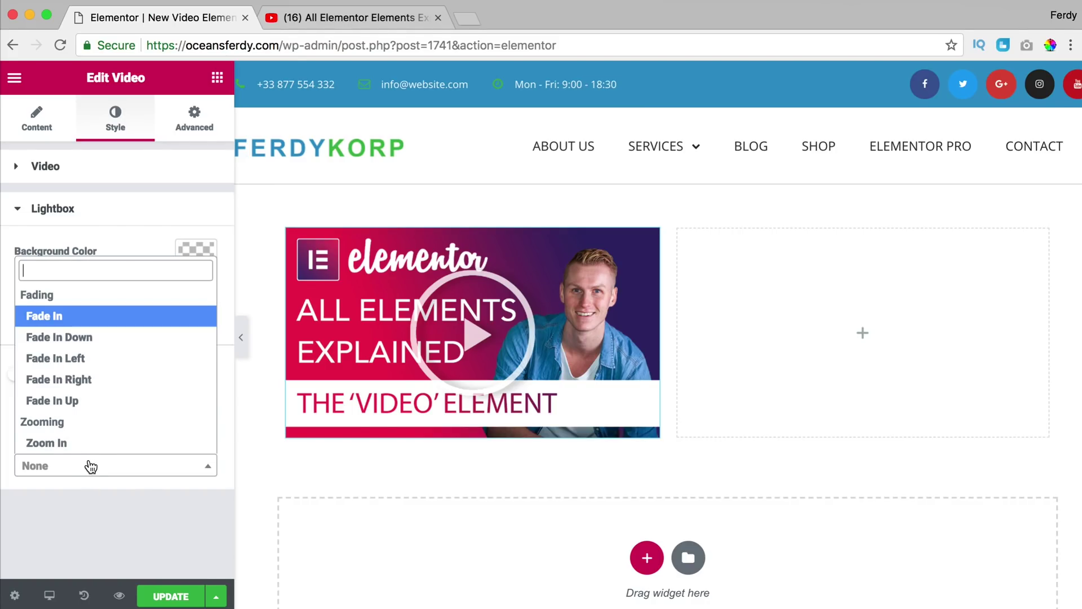
pyautogui.click(64, 318)
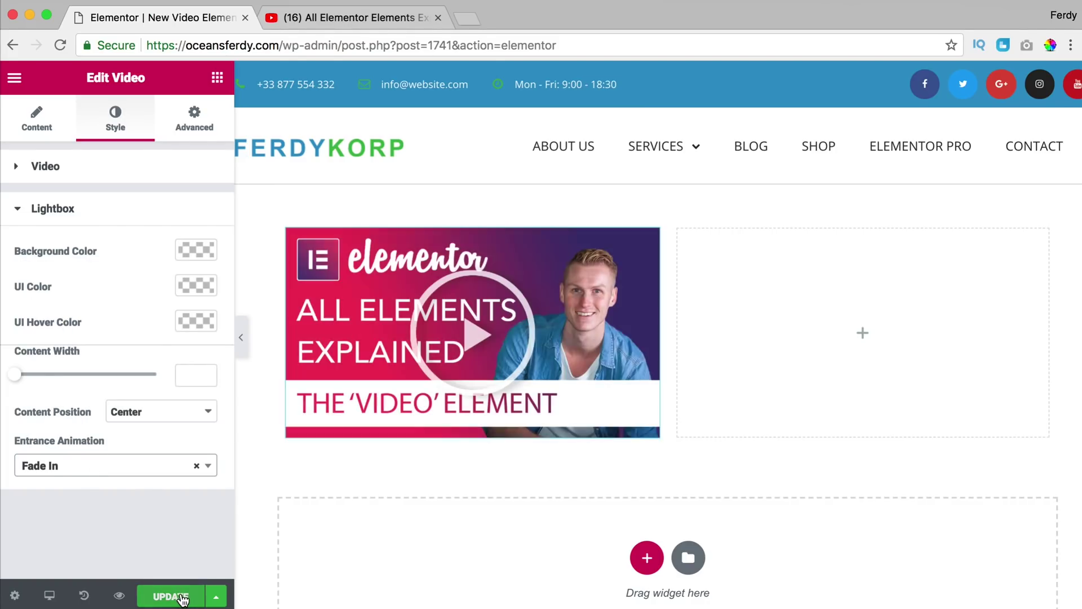
# Step: In a preview tab, confirm the thumbnail plays the video in a lightbox, then return to the editor
pyautogui.click(119, 595)
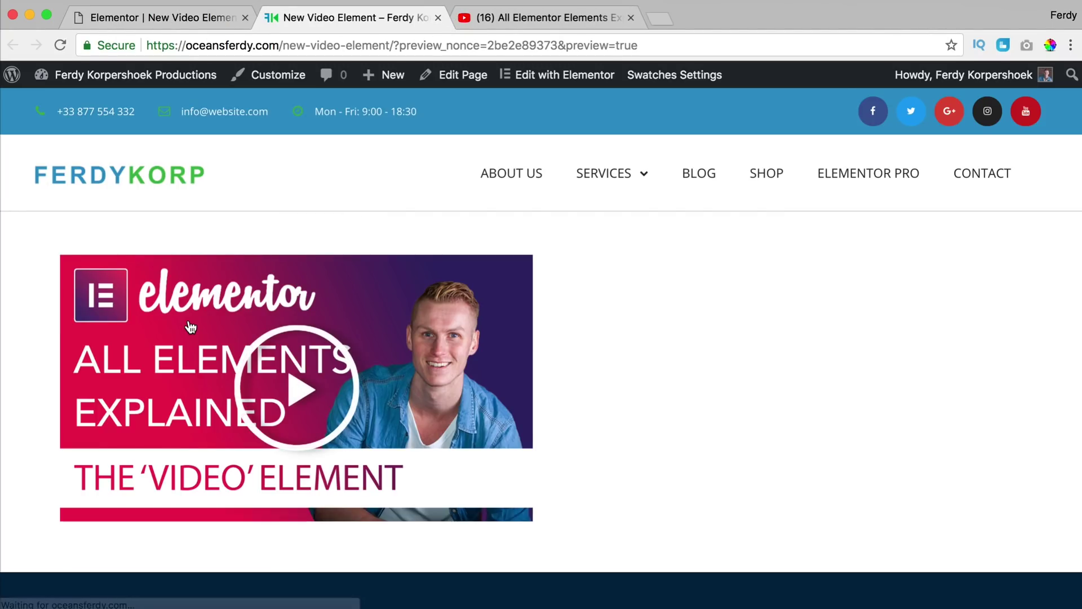
pyautogui.click(310, 380)
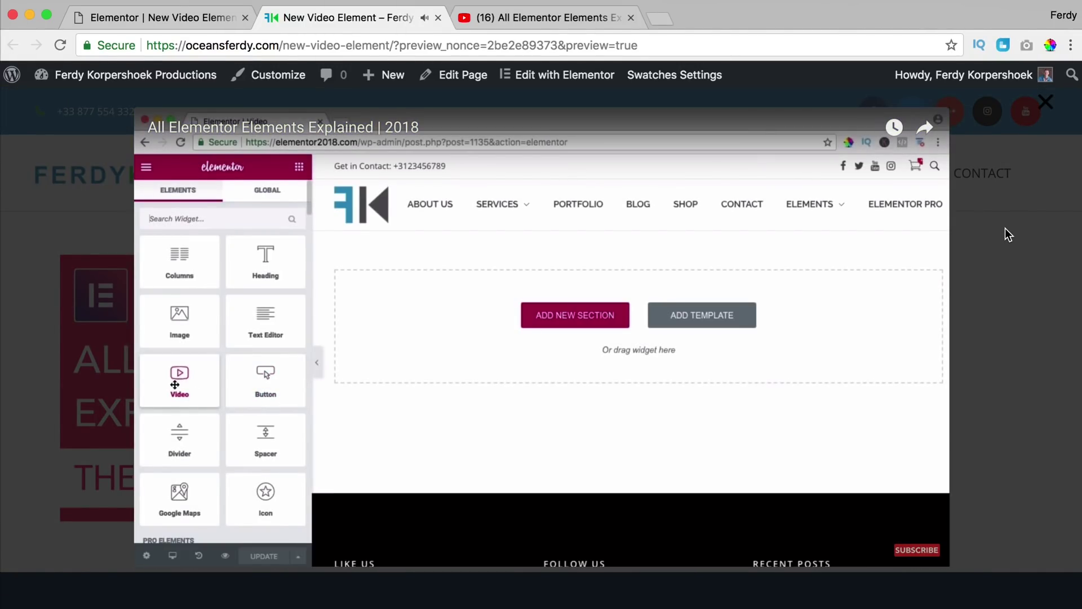
pyautogui.click(1007, 232)
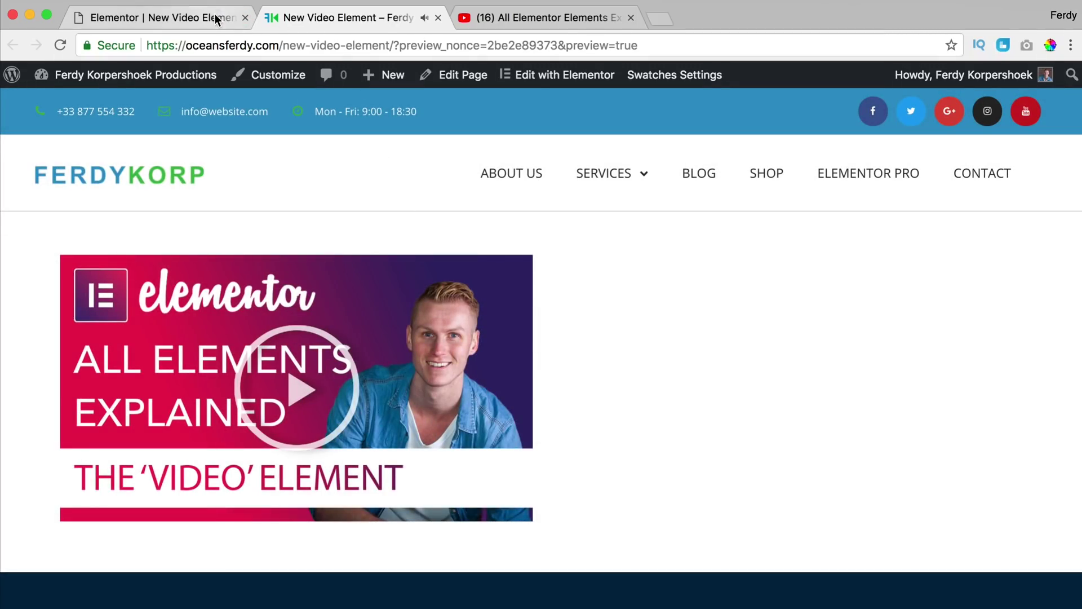
pyautogui.click(158, 18)
# Step: Delete the empty right column from the section
pyautogui.rightClick(678, 232)
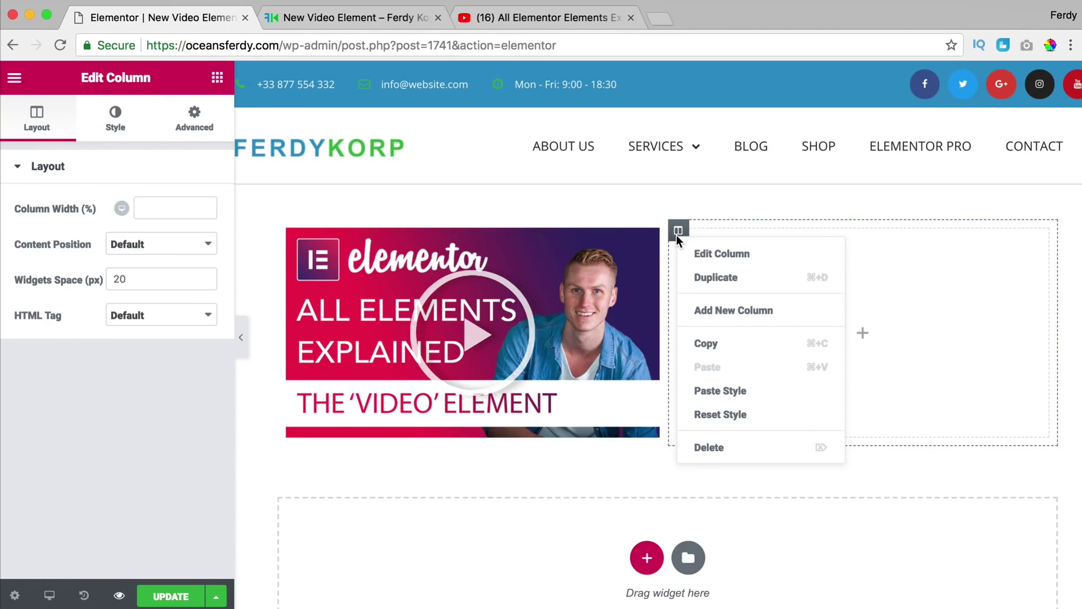
pyautogui.click(709, 448)
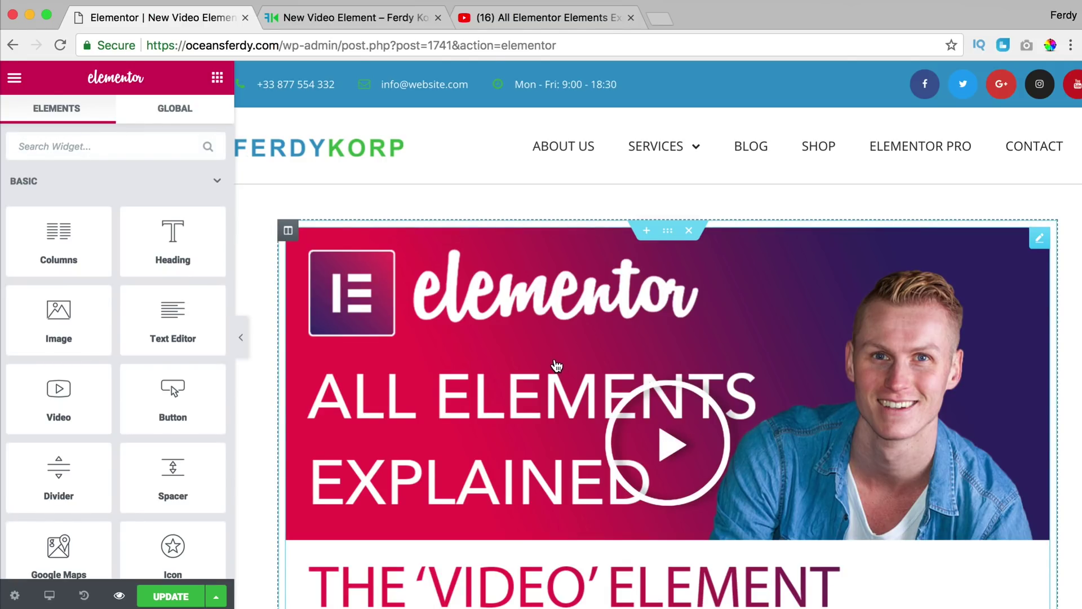
pyautogui.scroll(-5, 554, 365)
pyautogui.scroll(6, 554, 364)
pyautogui.scroll(-1, 555, 363)
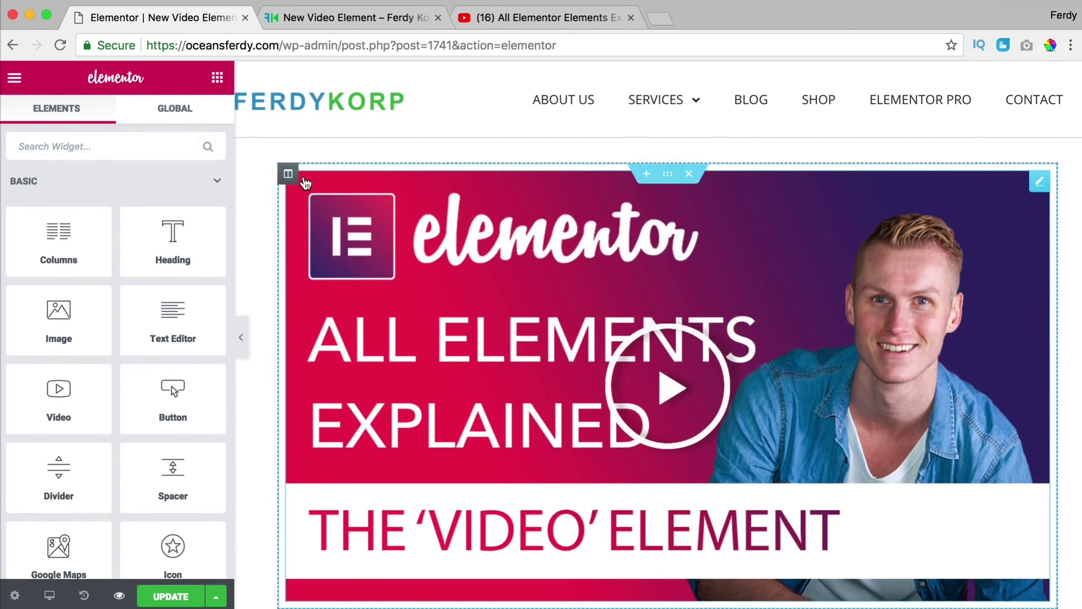
# Step: Duplicate the video column, remove the copy's video, and drop a Text Editor widget into the right column
pyautogui.rightClick(288, 173)
pyautogui.click(335, 223)
pyautogui.rightClick(1029, 213)
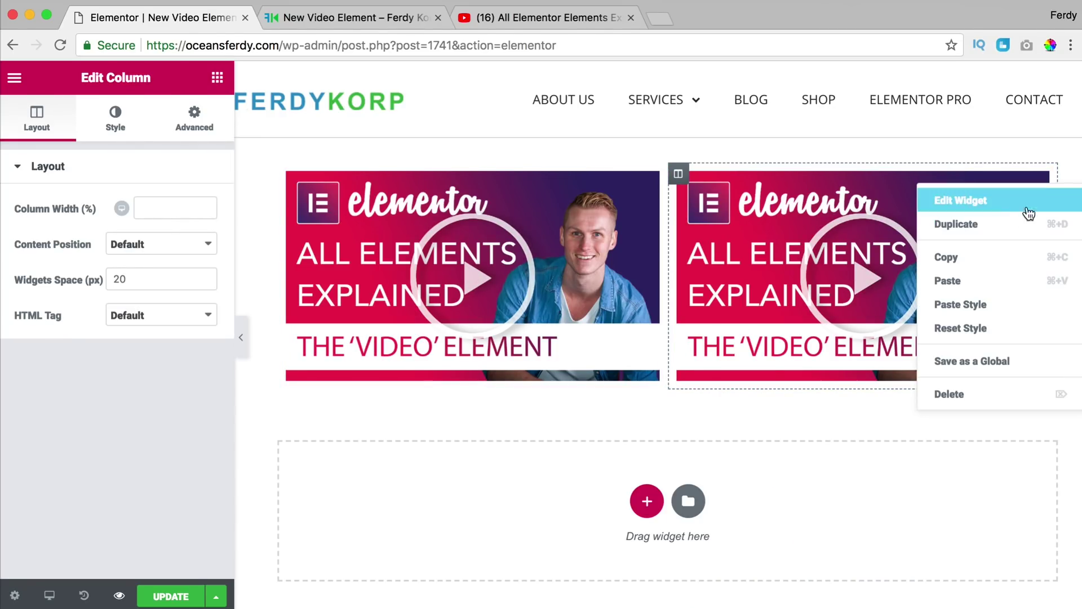
pyautogui.click(954, 394)
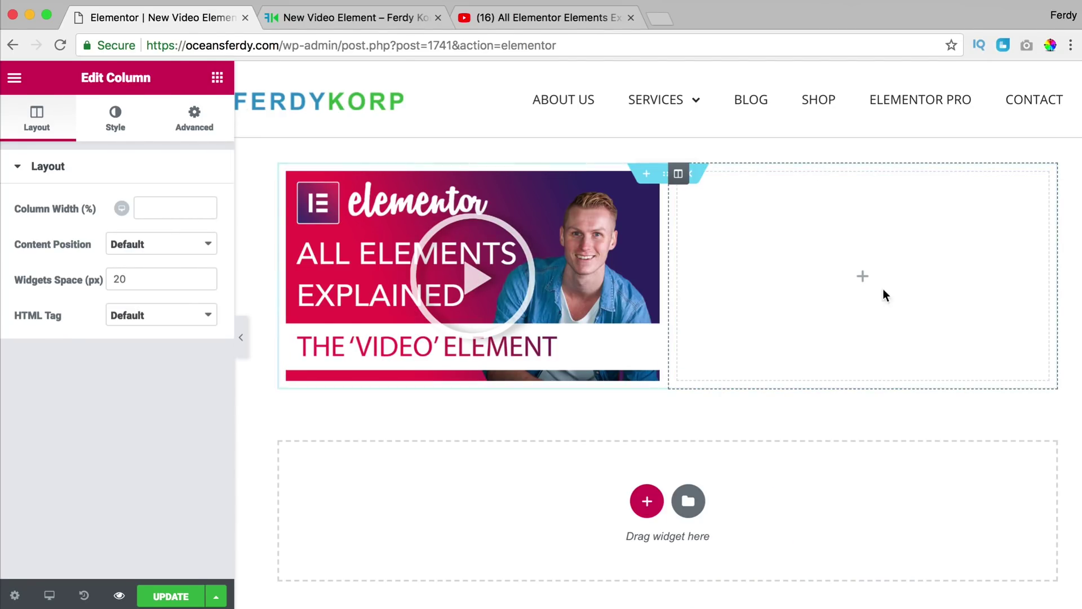
pyautogui.click(216, 79)
pyautogui.moveTo(200, 328); pyautogui.dragTo(812, 262)
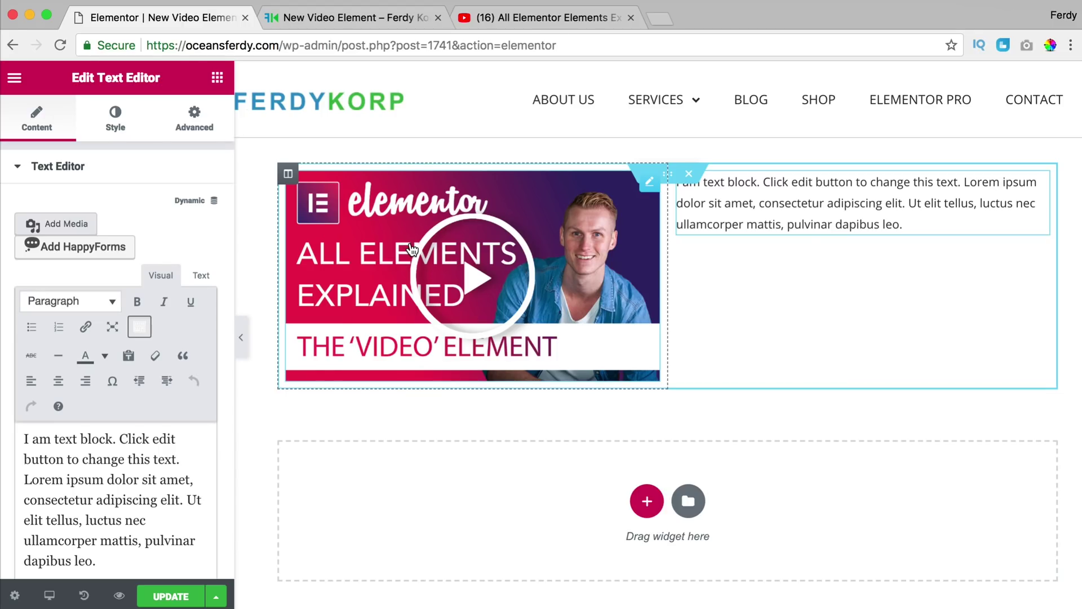
# Step: Delete the text column, duplicate the video column again, and select the right-hand copy
pyautogui.rightClick(680, 178)
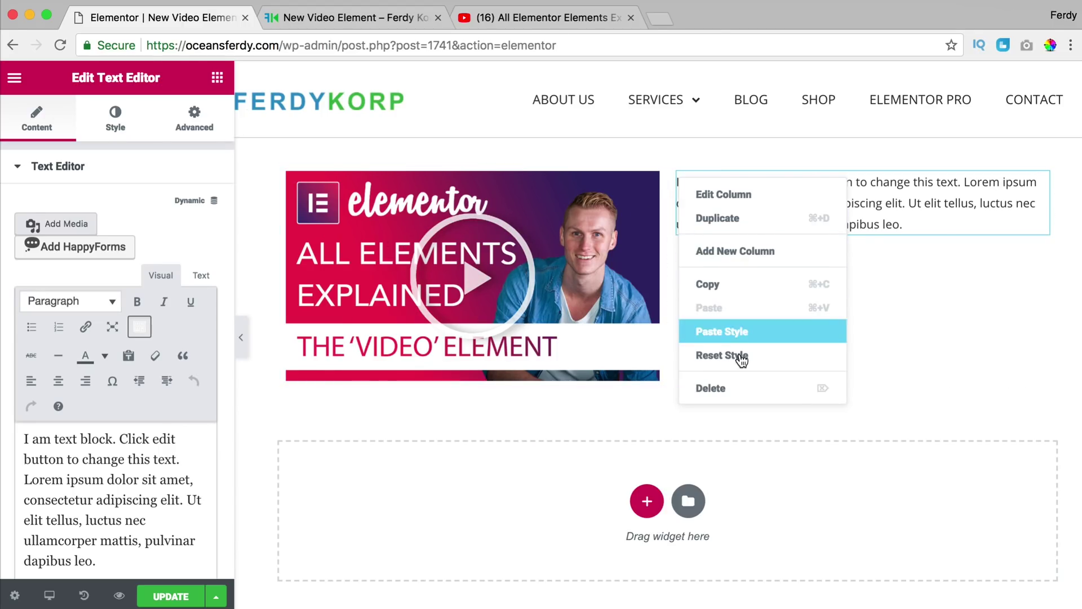
pyautogui.click(731, 387)
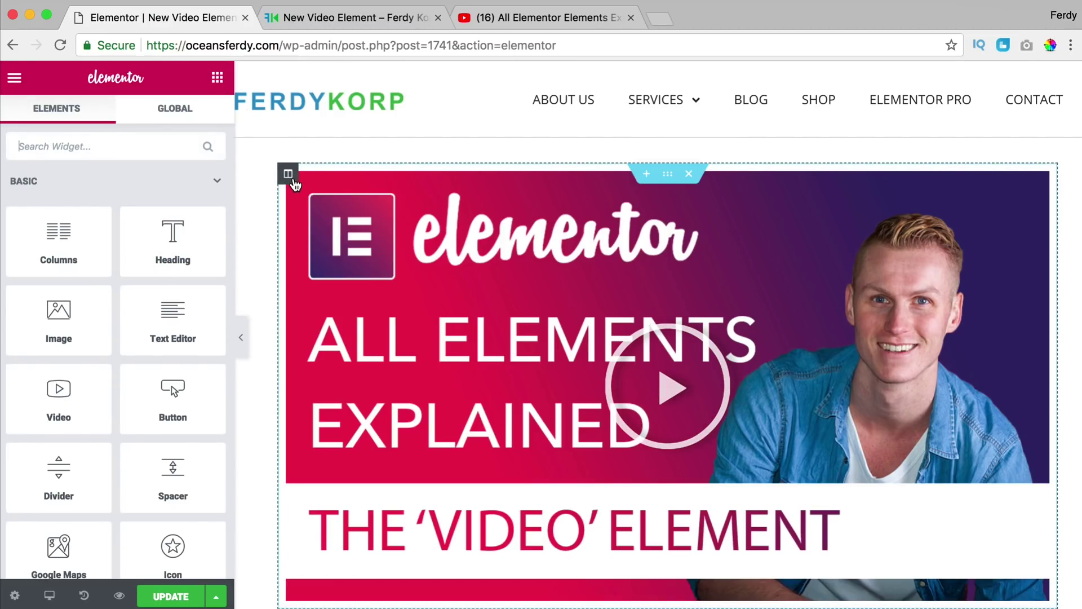
pyautogui.click(288, 175)
pyautogui.rightClick(288, 175)
pyautogui.click(331, 215)
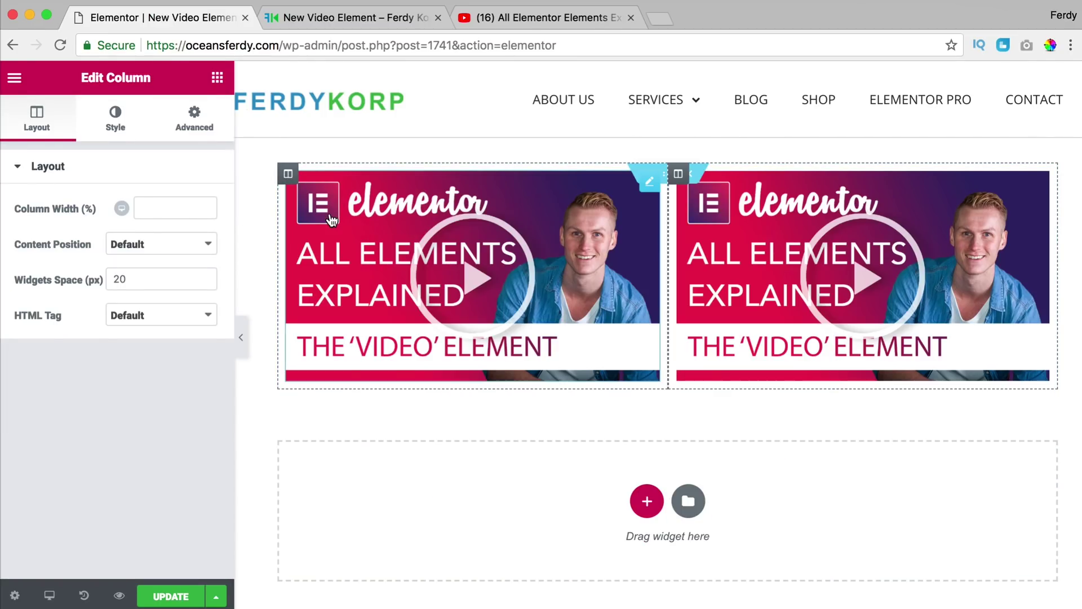
pyautogui.click(795, 236)
# Step: Switch the right video's source to Vimeo and turn off its image overlay
pyautogui.click(158, 209)
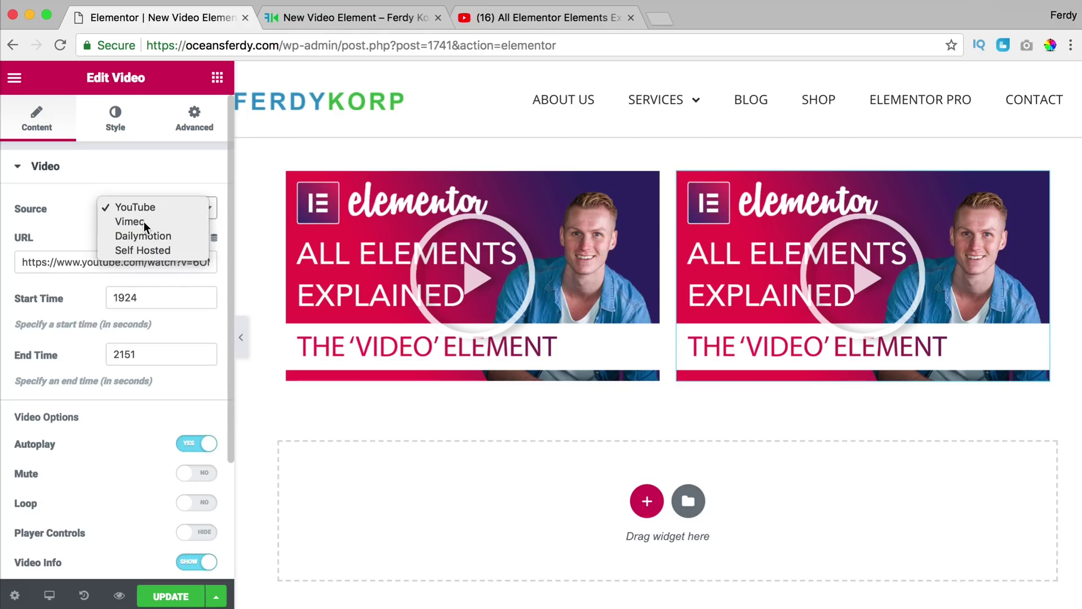
pyautogui.click(144, 223)
pyautogui.scroll(-2, 100, 297)
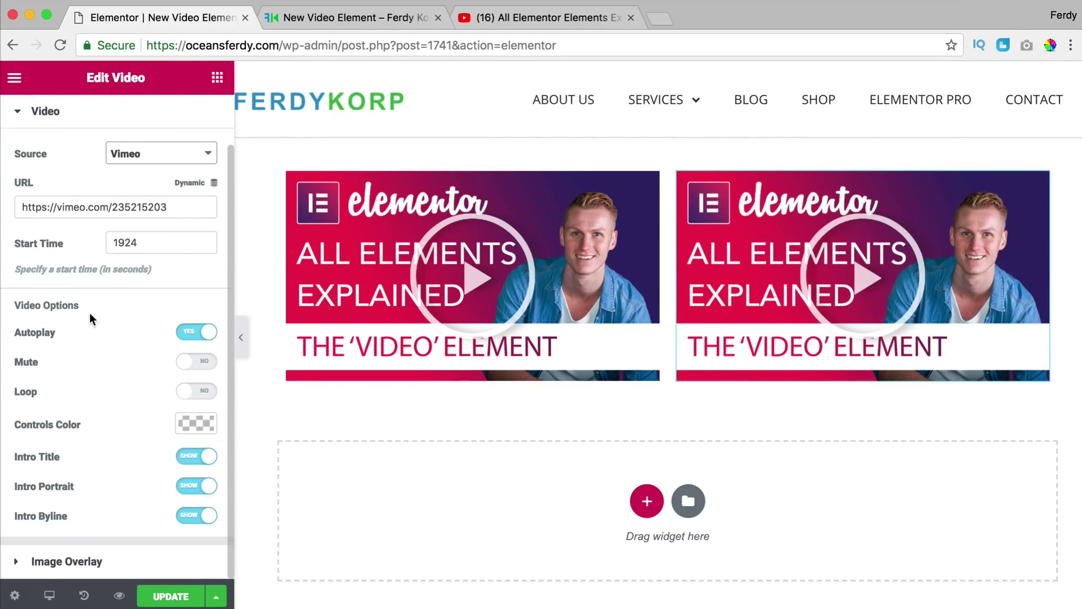
pyautogui.click(57, 562)
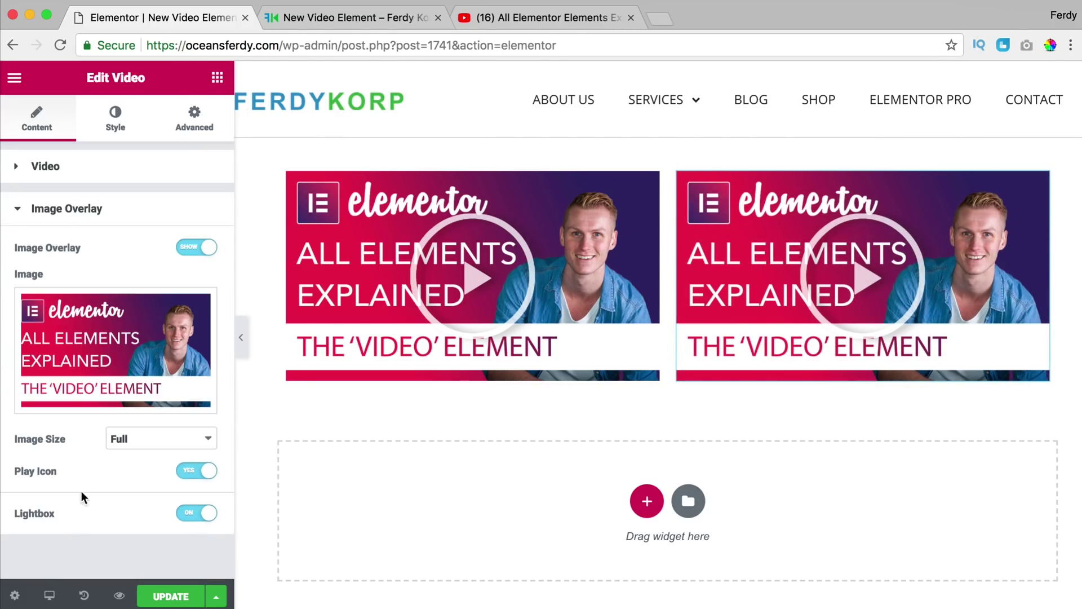
pyautogui.click(195, 249)
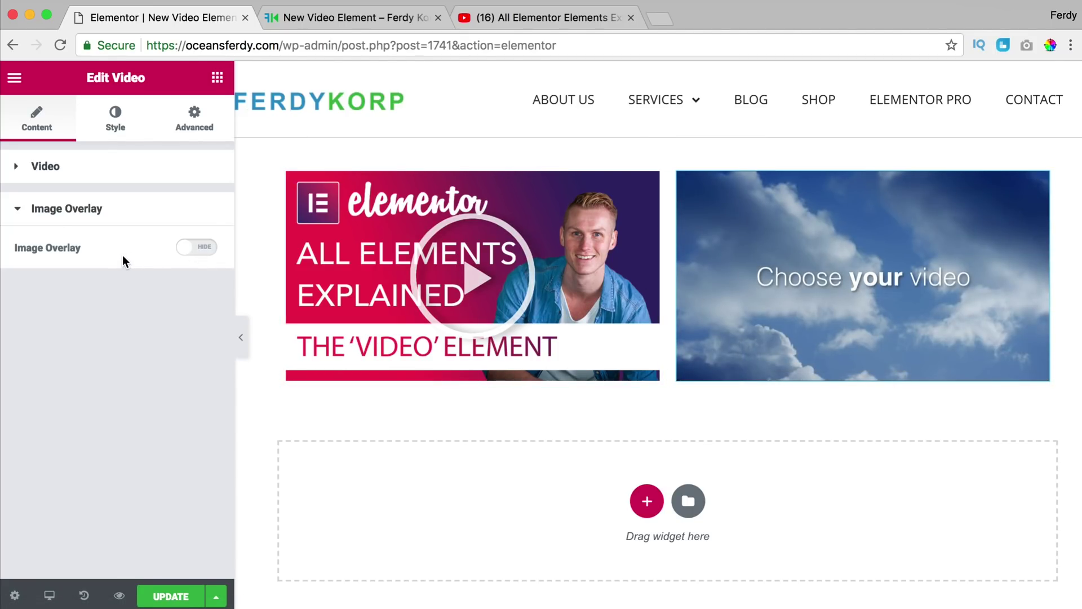
# Step: Set the Vimeo video to start at 192 seconds with green player controls
pyautogui.click(21, 169)
pyautogui.scroll(-1, 67, 228)
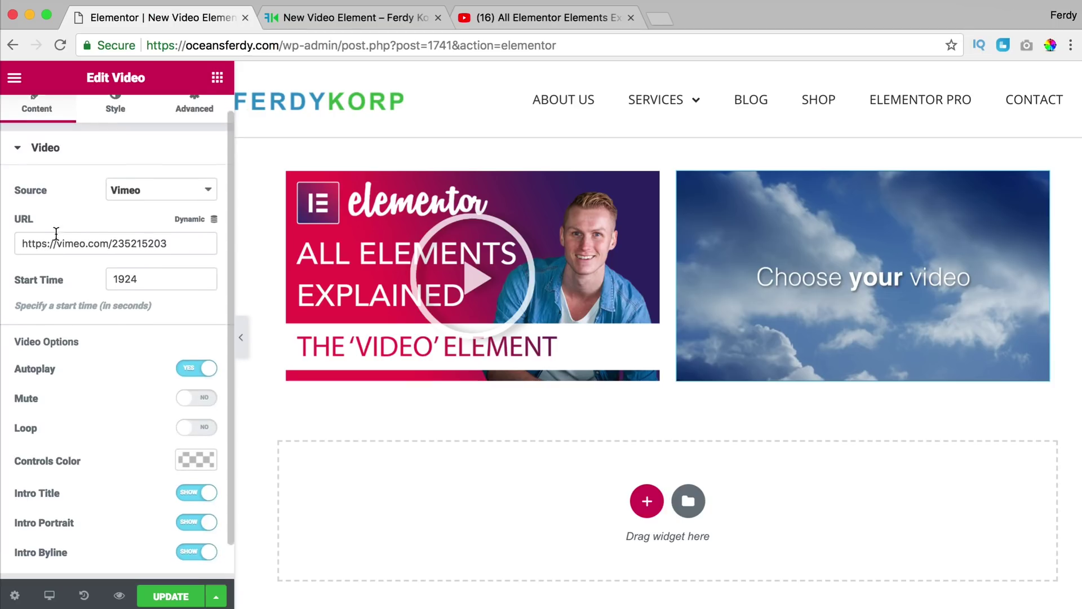
pyautogui.scroll(-1, 56, 233)
pyautogui.press('BackSpace')
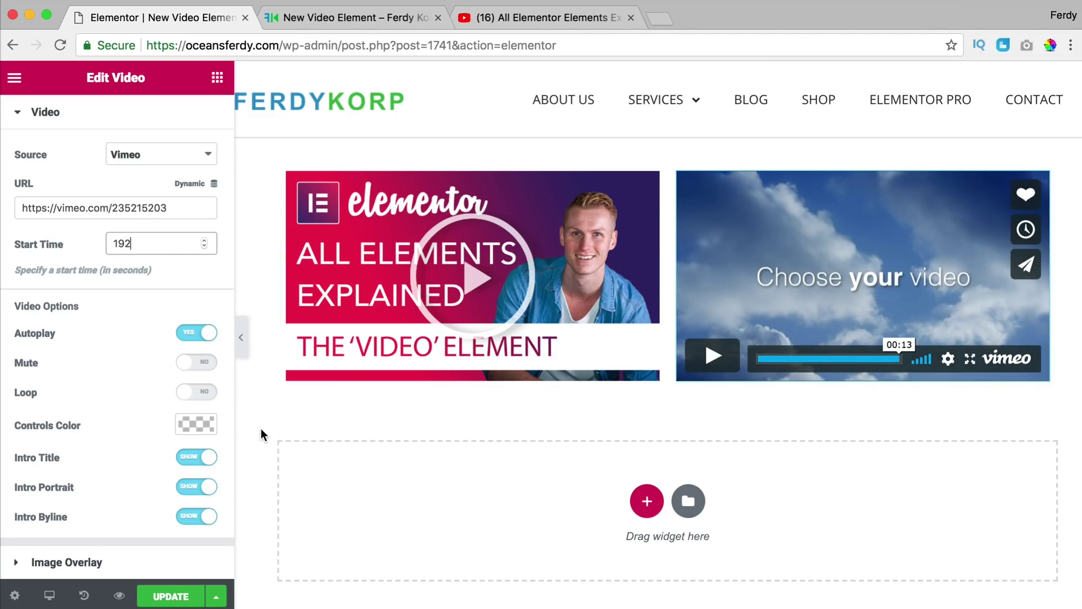
pyautogui.click(196, 424)
pyautogui.scroll(-2, 128, 432)
pyautogui.click(82, 549)
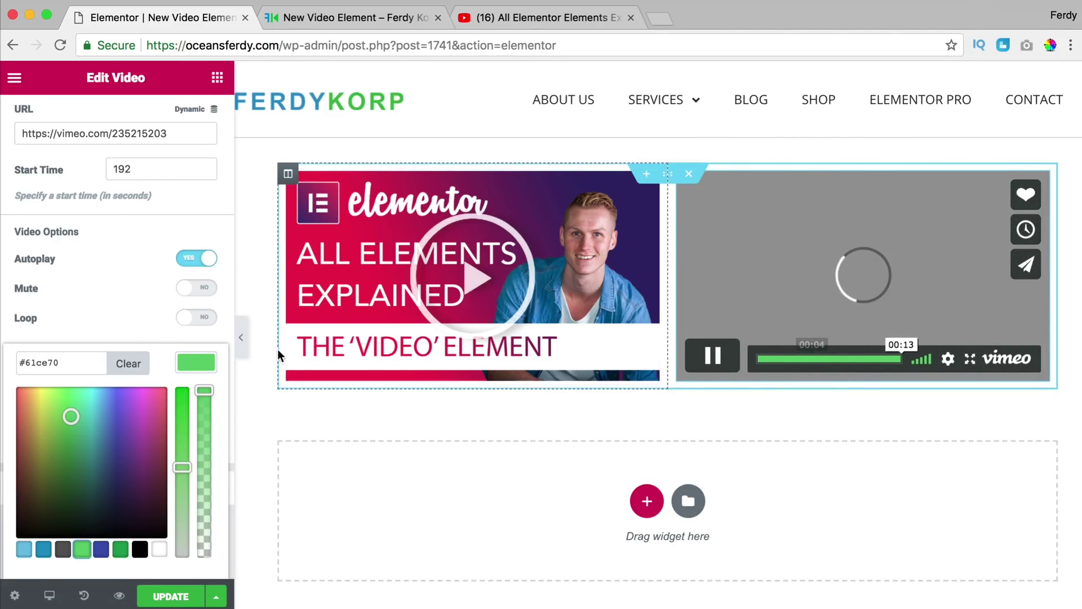
pyautogui.click(730, 262)
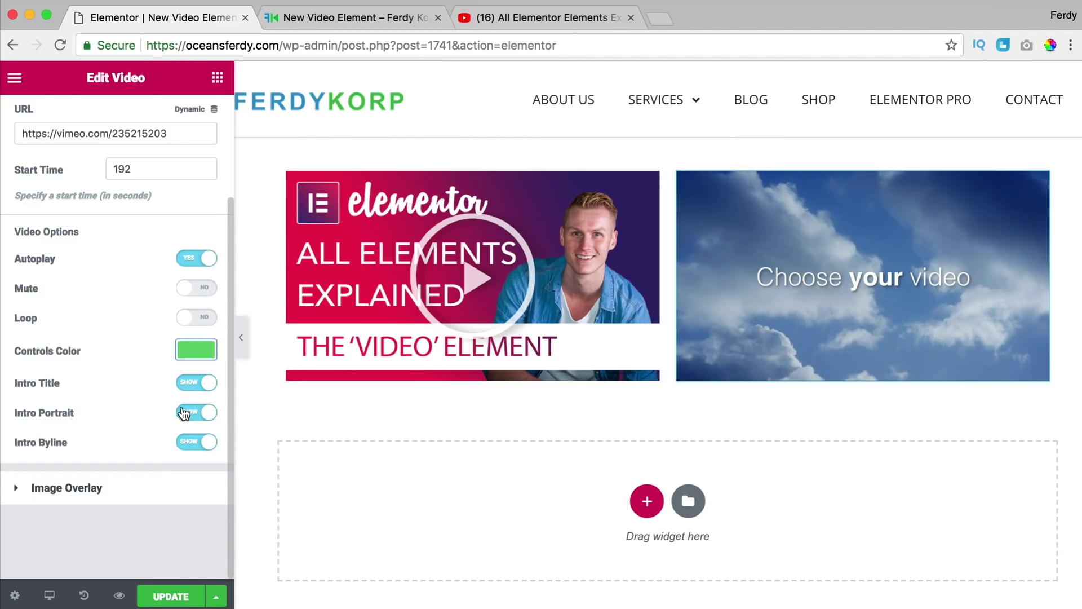
# Step: Hide the Vimeo intro title, intro portrait and intro byline
pyautogui.click(195, 383)
pyautogui.click(196, 485)
pyautogui.click(198, 514)
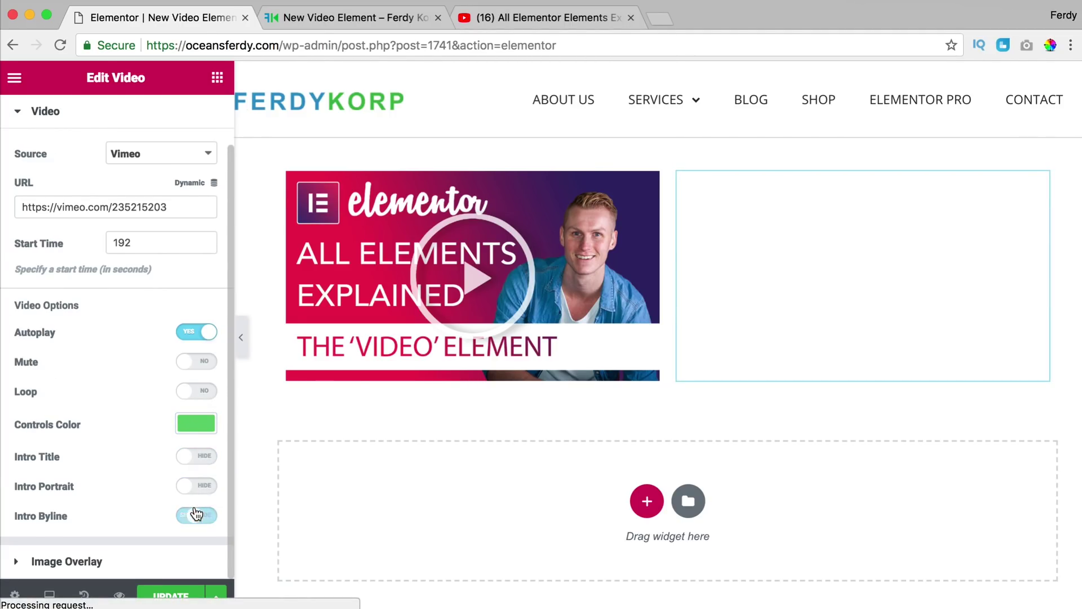
pyautogui.click(57, 557)
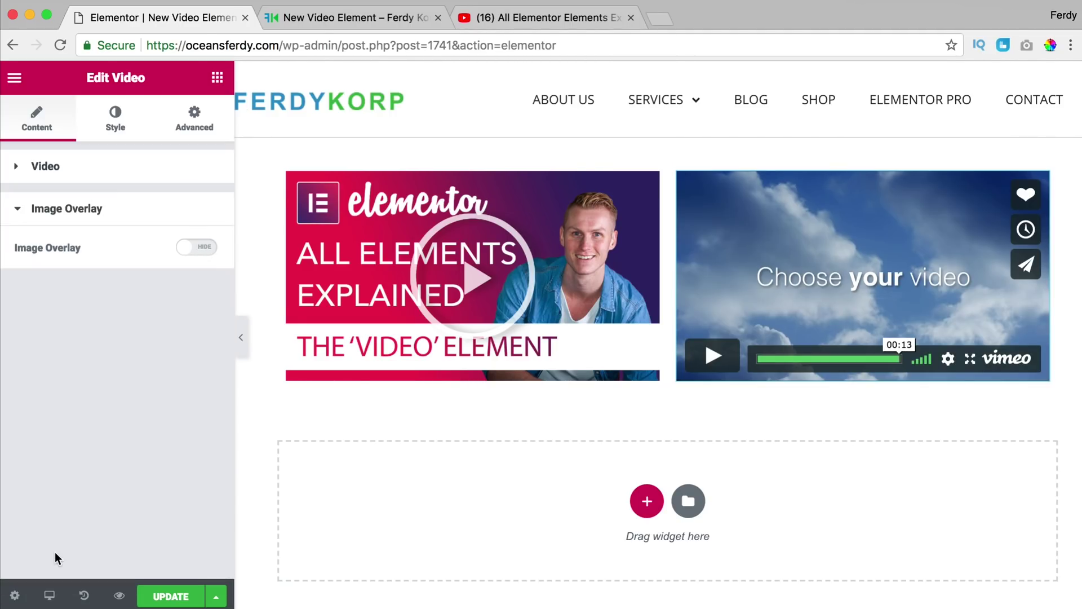
pyautogui.click(25, 167)
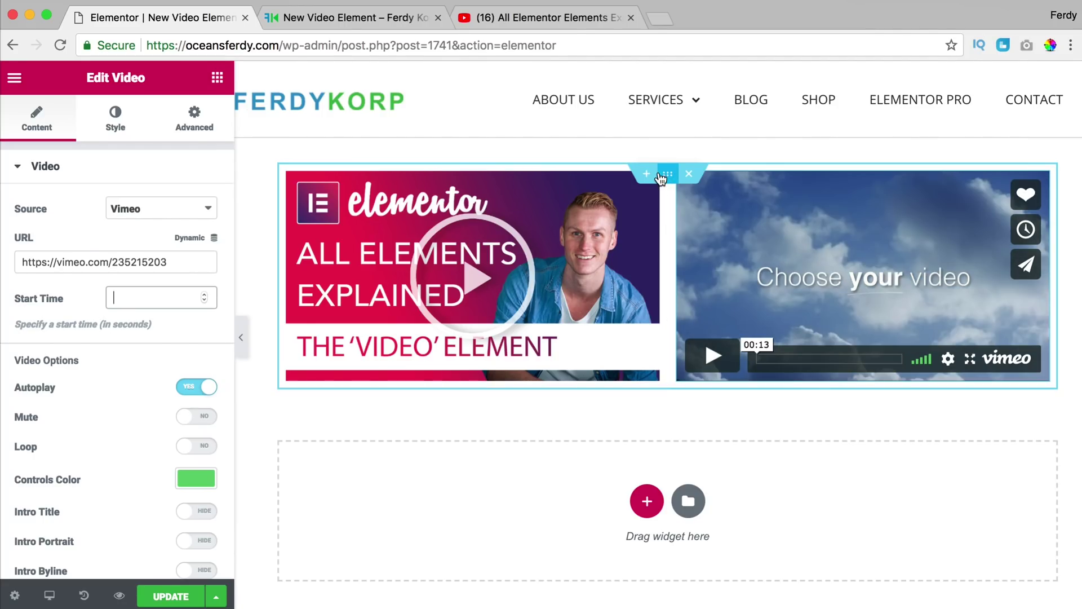
# Step: Duplicate the video row and switch the new lower-left video's source to Dailymotion
pyautogui.rightClick(661, 178)
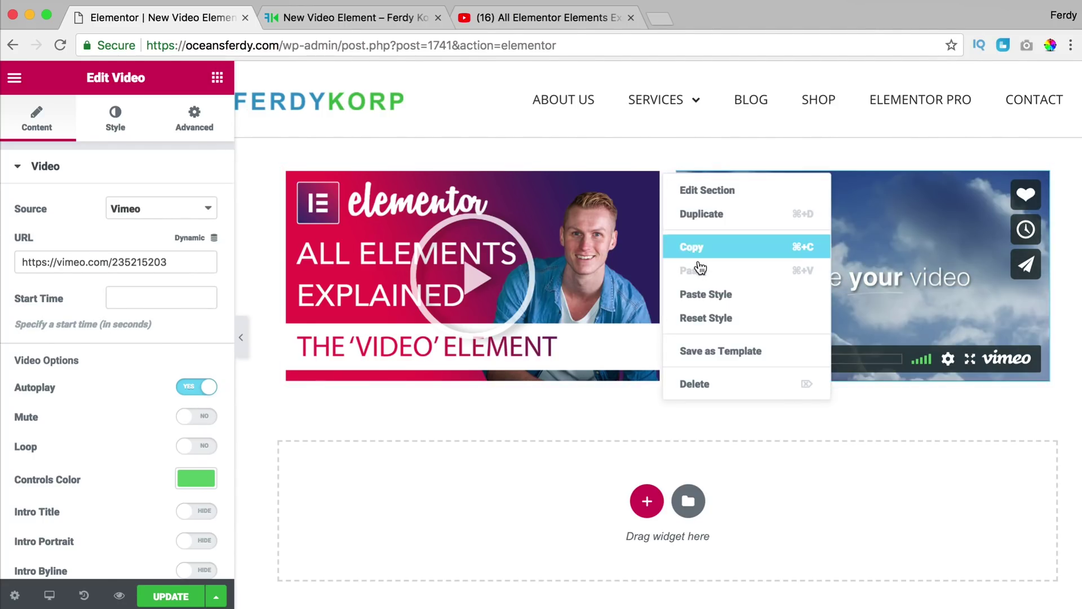
pyautogui.click(705, 213)
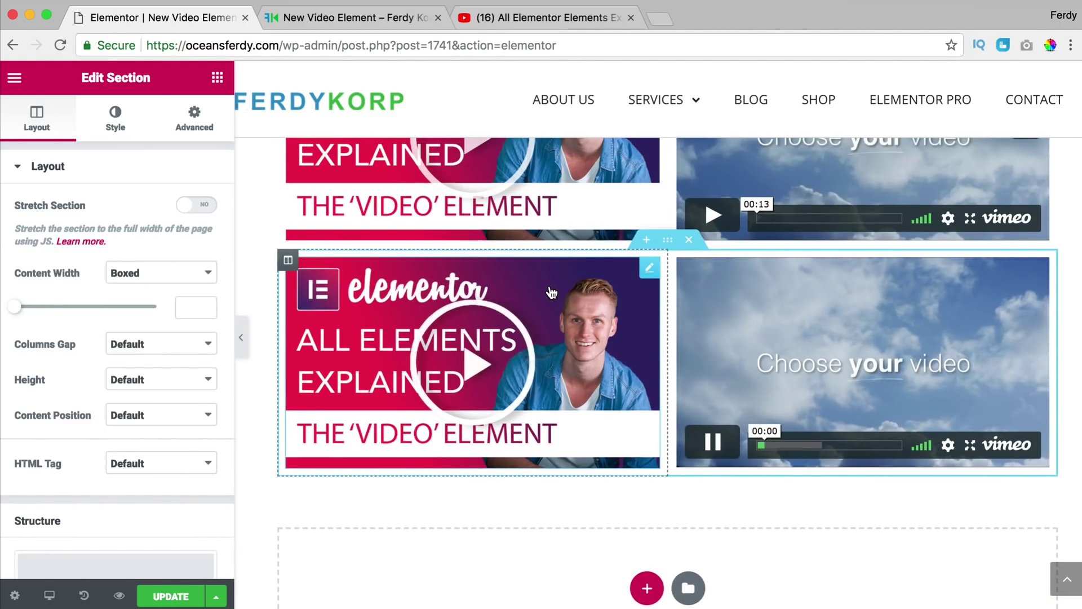
pyautogui.click(551, 293)
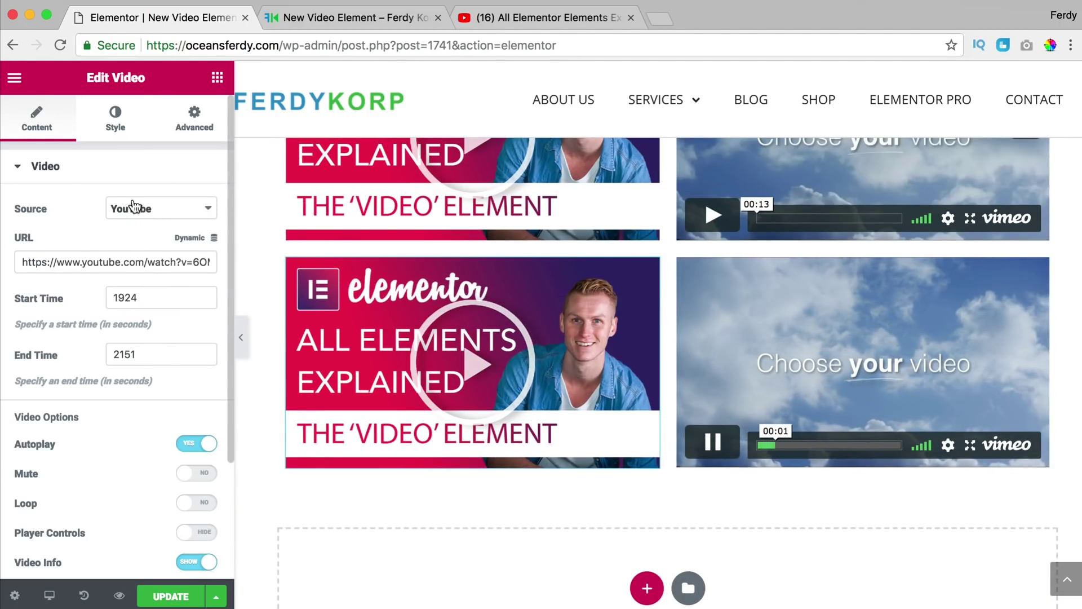
pyautogui.click(134, 208)
pyautogui.click(137, 237)
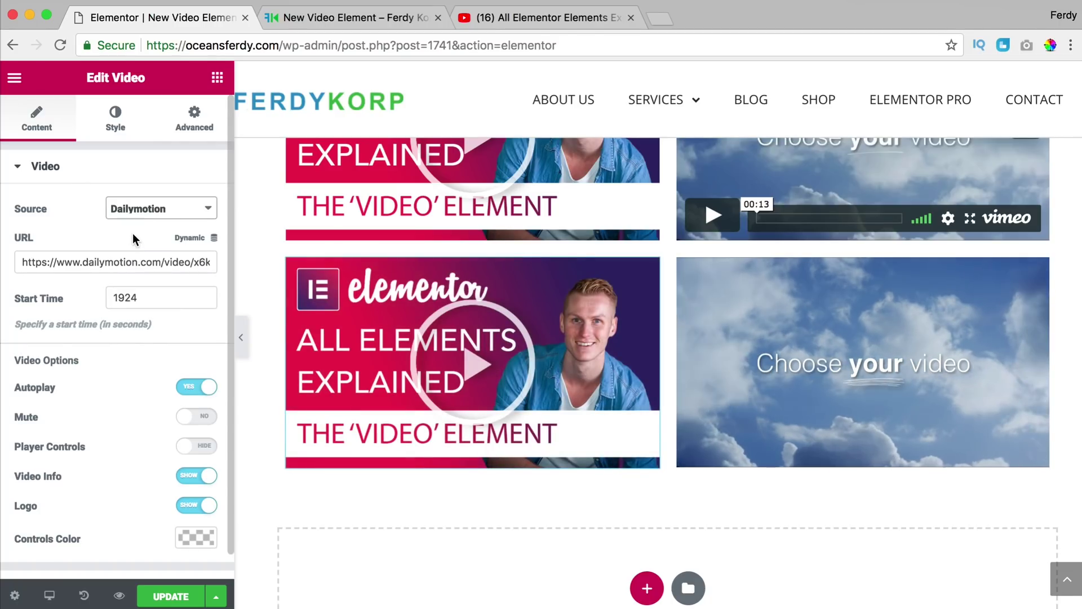
# Step: Clear the Dailymotion video's start time and remove its image overlay
pyautogui.doubleClick(149, 299)
pyautogui.press('BackSpace')
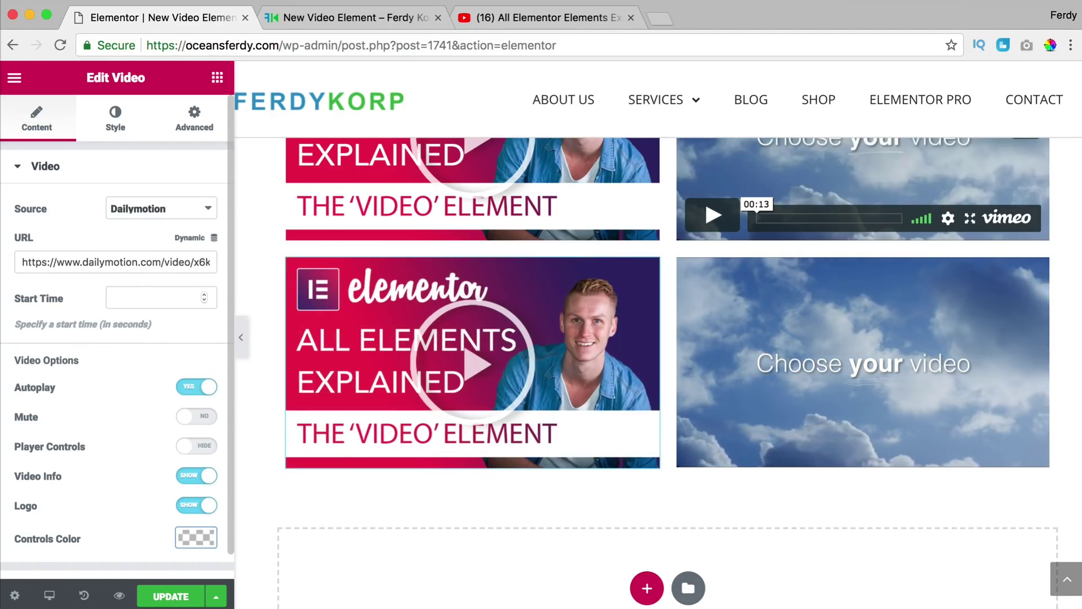
pyautogui.scroll(-1, 79, 451)
pyautogui.click(63, 560)
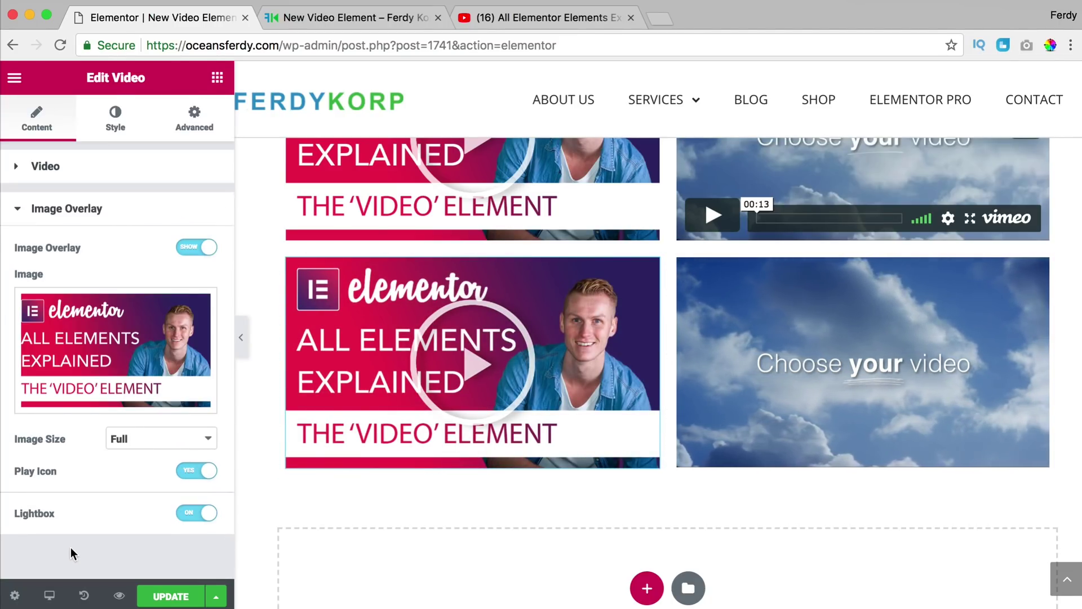
pyautogui.click(197, 248)
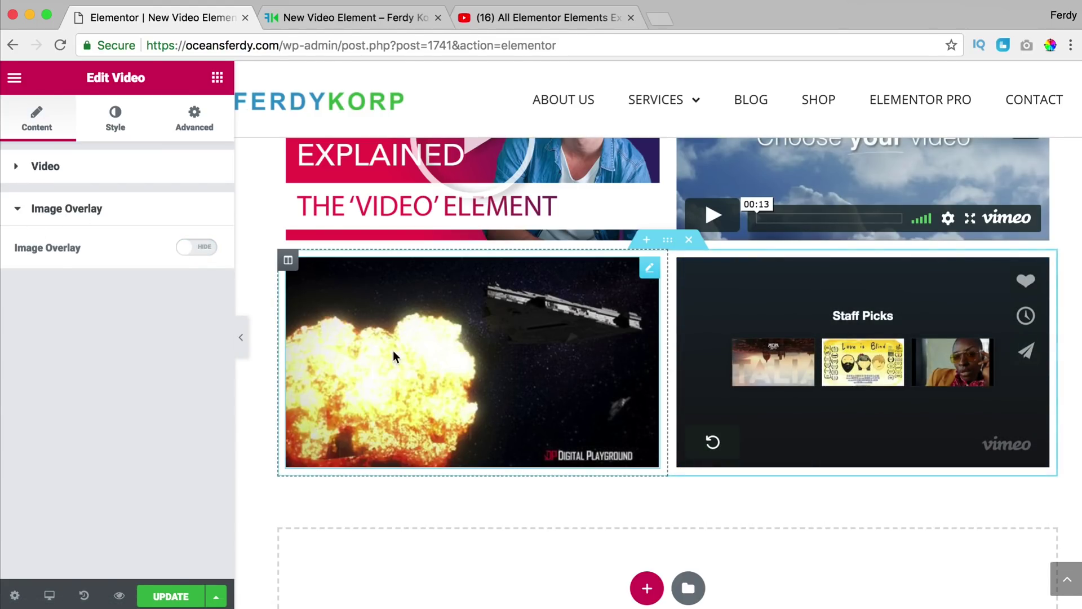
# Step: Show player controls on the Dailymotion video and mute it
pyautogui.click(21, 168)
pyautogui.scroll(-1, 90, 371)
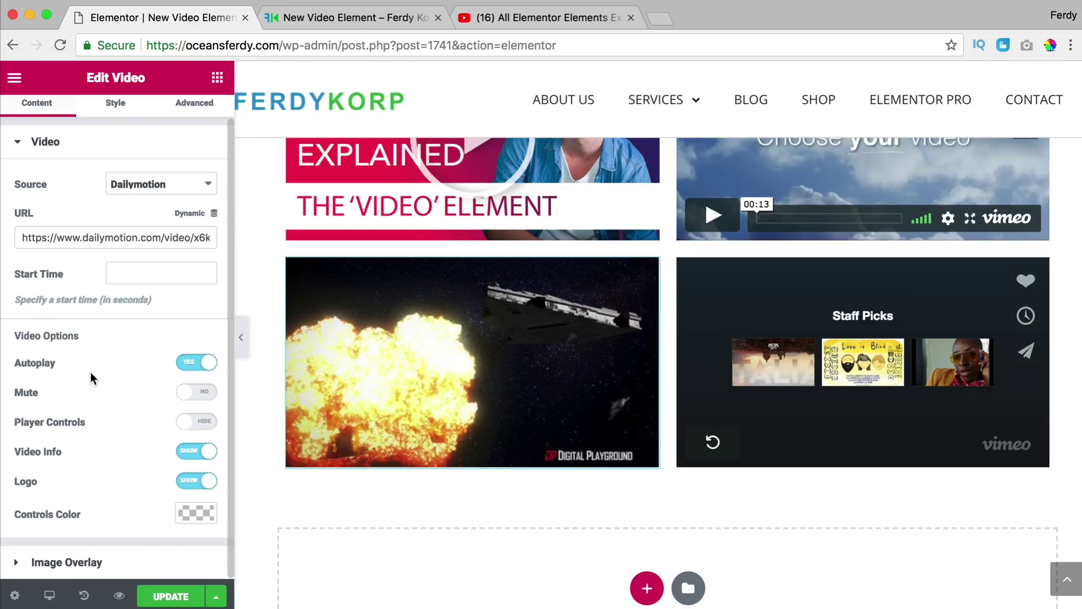
pyautogui.click(204, 422)
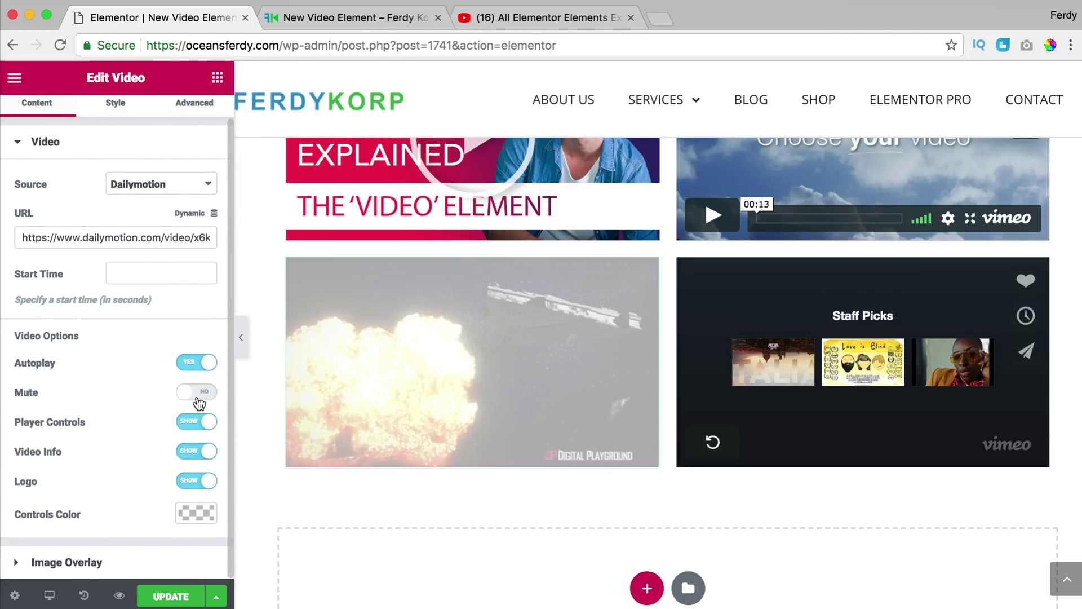
pyautogui.click(197, 392)
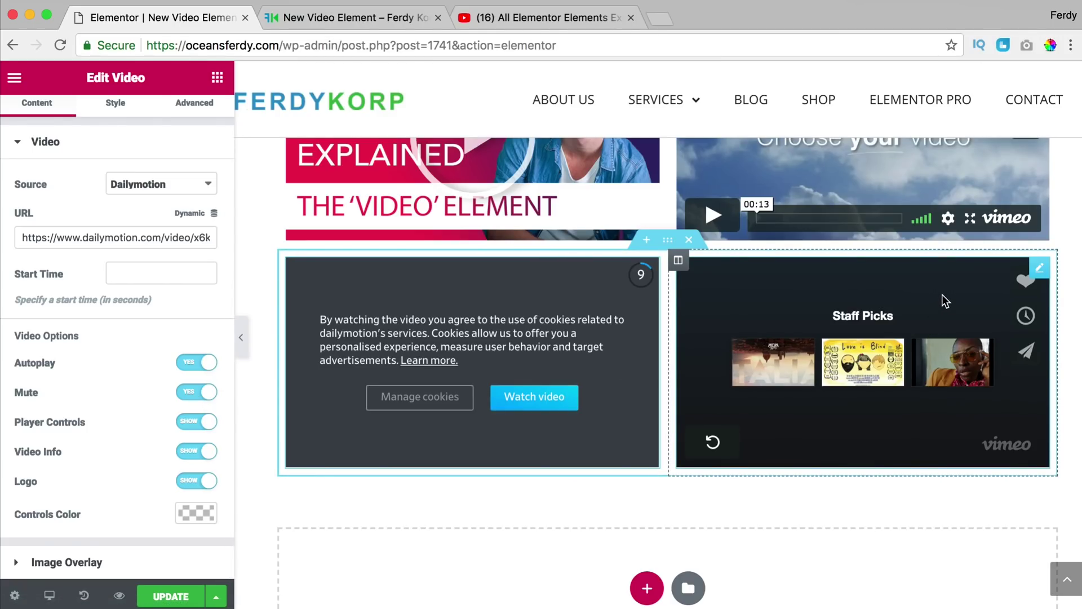
# Step: Switch the lower-right video to Self Hosted and insert Thank-You.mp4 from the Media Library
pyautogui.click(1041, 272)
pyautogui.click(126, 209)
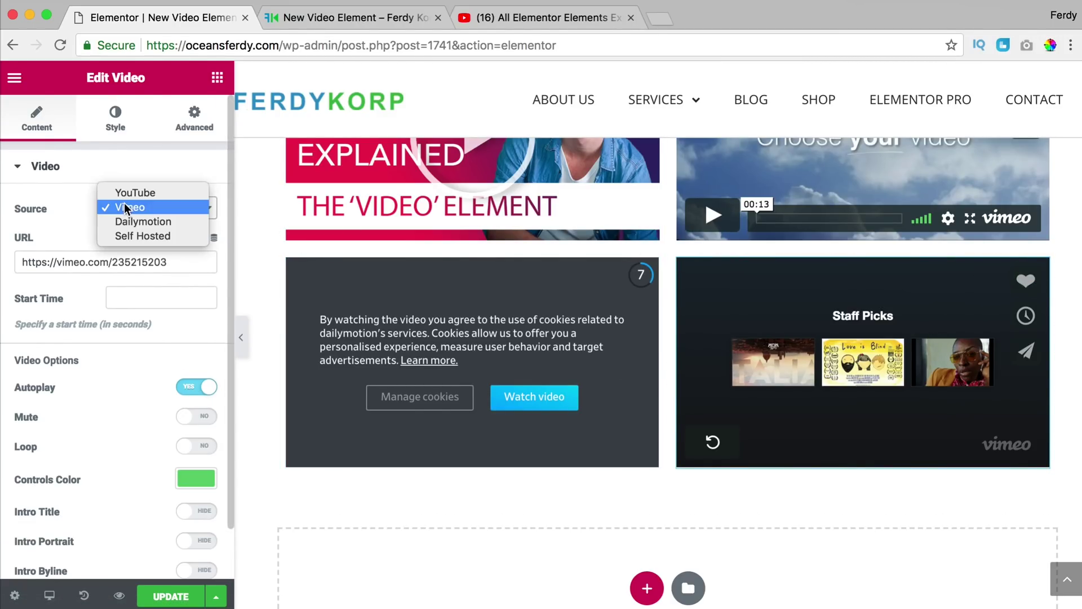
pyautogui.click(136, 237)
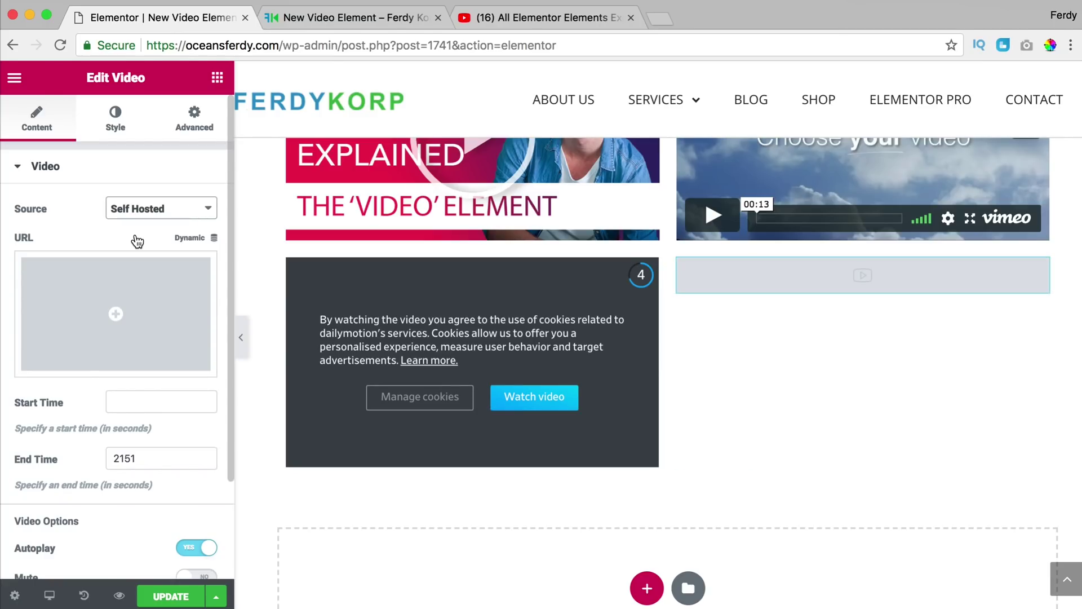
pyautogui.click(137, 290)
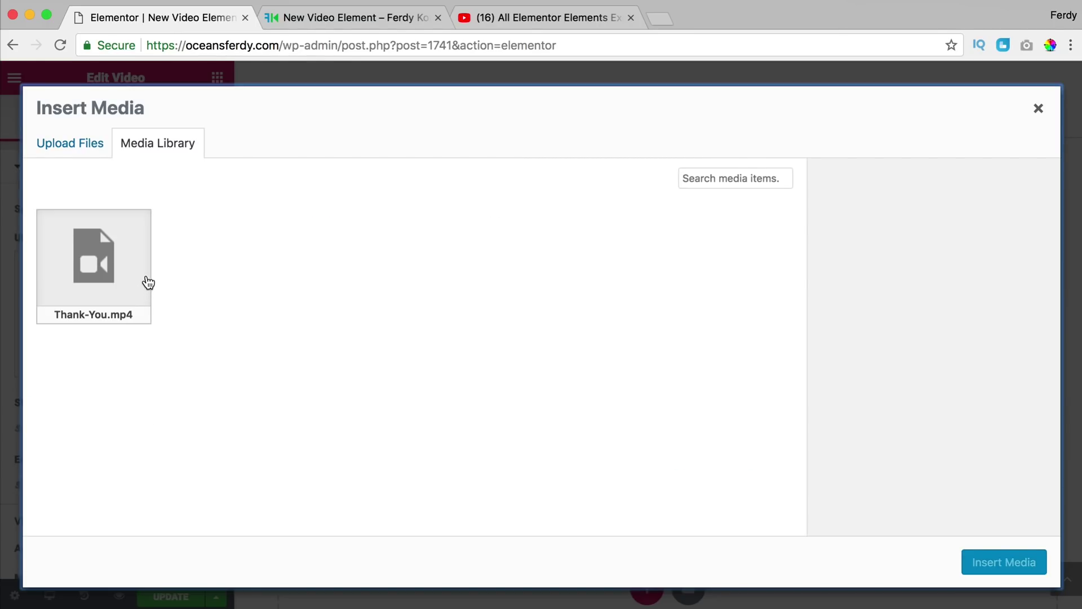
pyautogui.click(112, 274)
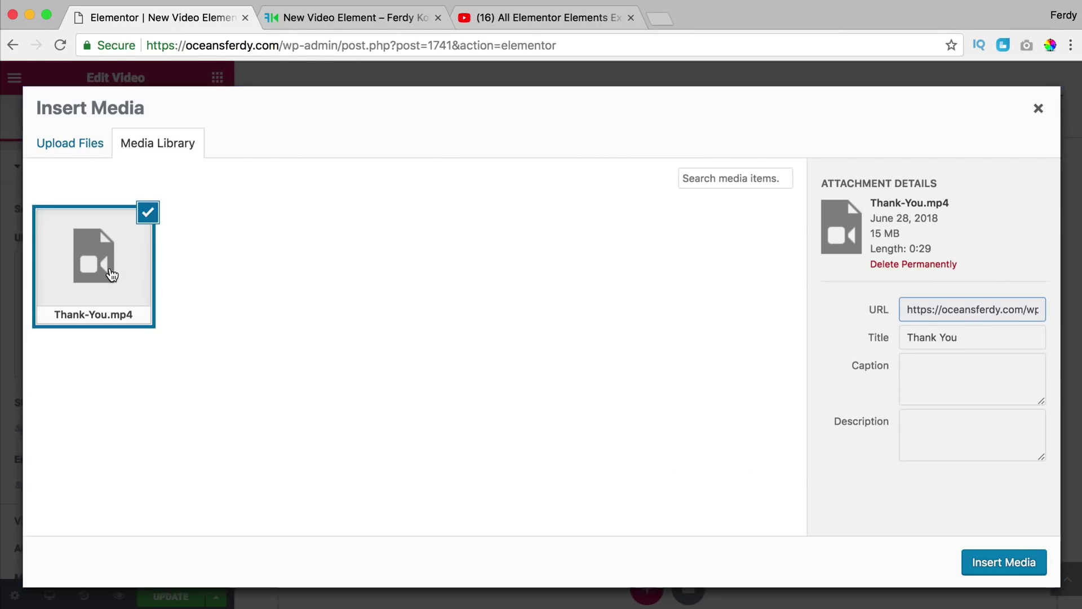
pyautogui.click(1019, 564)
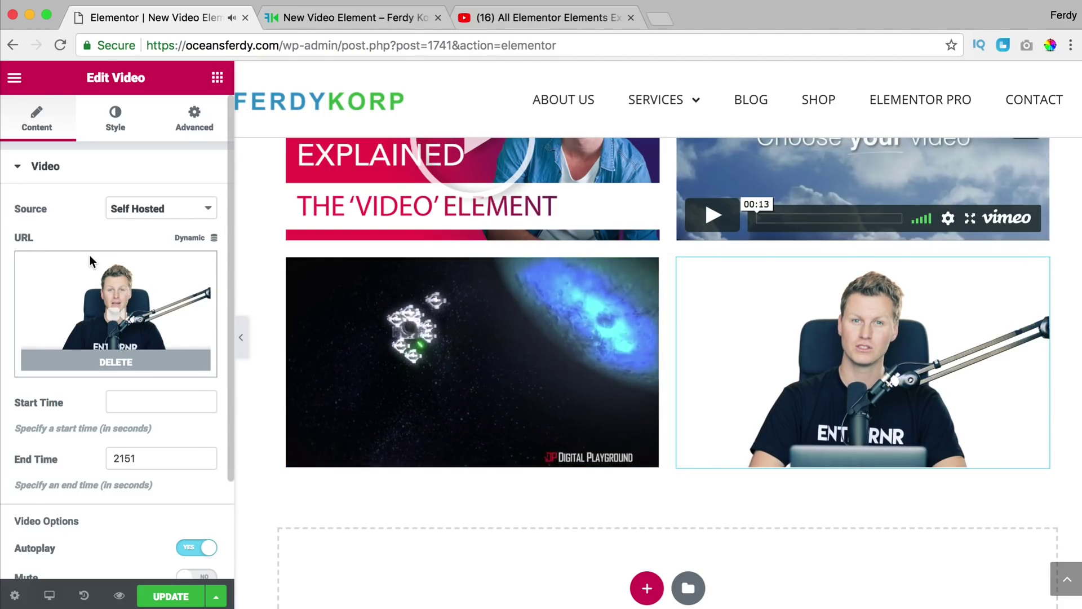
# Step: Set the self-hosted video's start time to 5 seconds and clear its end time
pyautogui.scroll(-5, 83, 235)
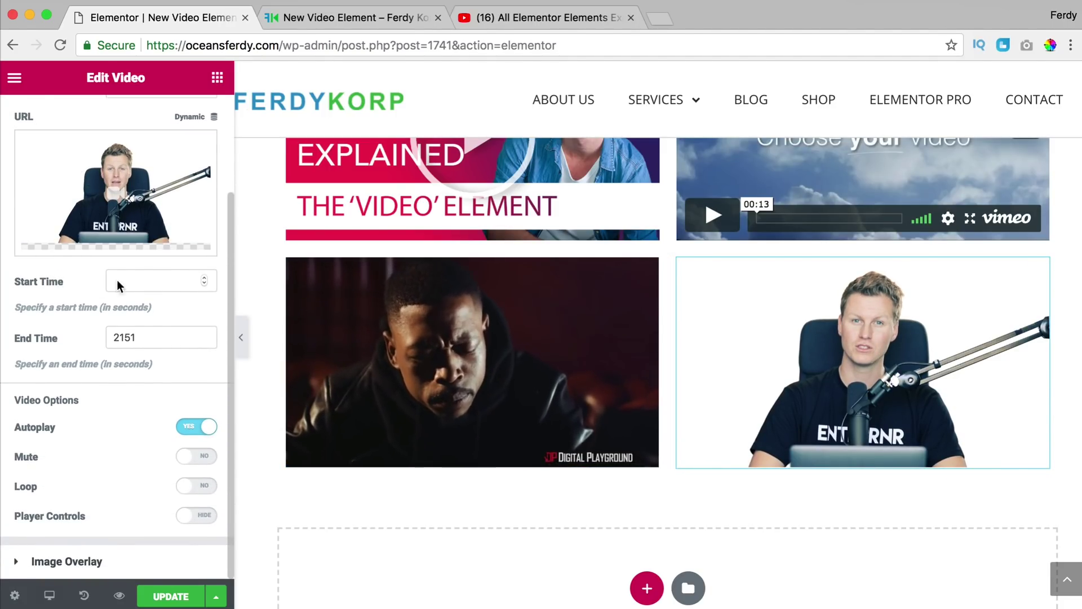
pyautogui.click(127, 280)
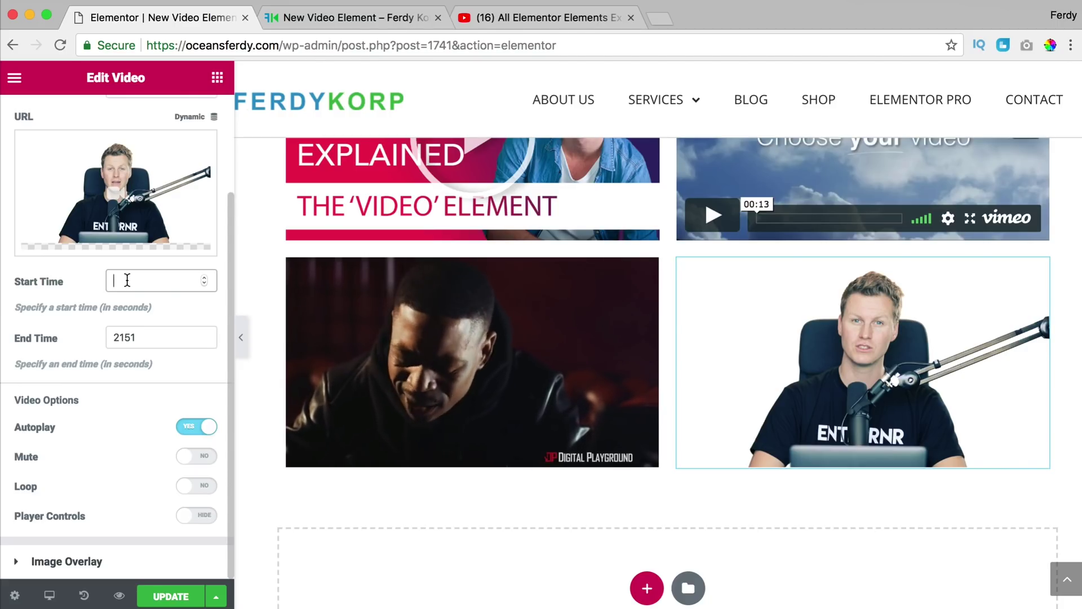
pyautogui.write('5')
pyautogui.press('Tab')
pyautogui.press('BackSpace')
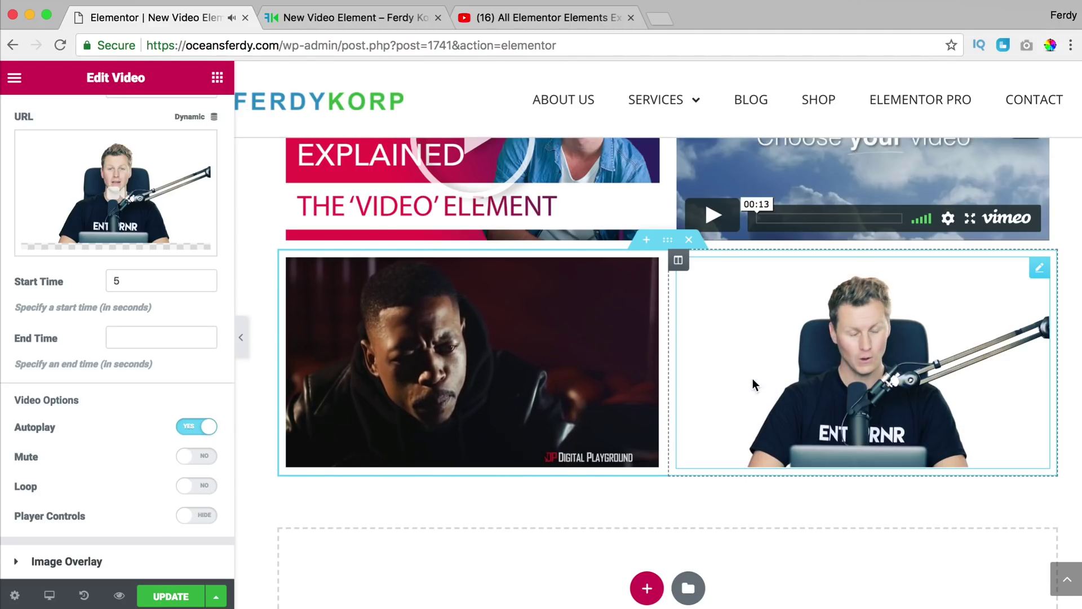
# Step: Turn autoplay off, show player controls, enable loop, and test-play the self-hosted video
pyautogui.click(194, 427)
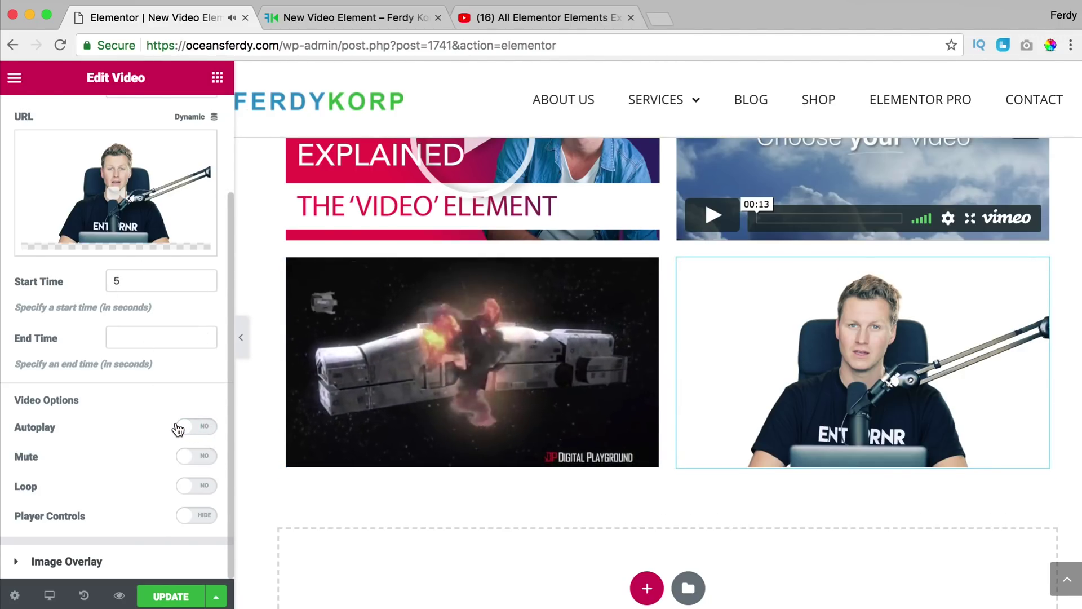
pyautogui.click(201, 458)
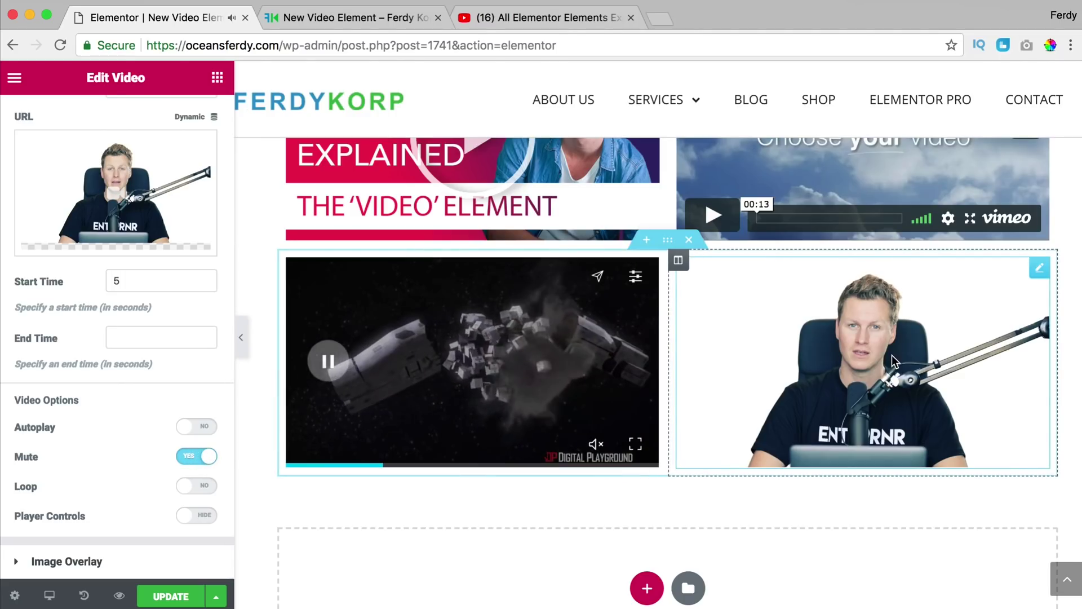
pyautogui.click(187, 517)
pyautogui.click(192, 487)
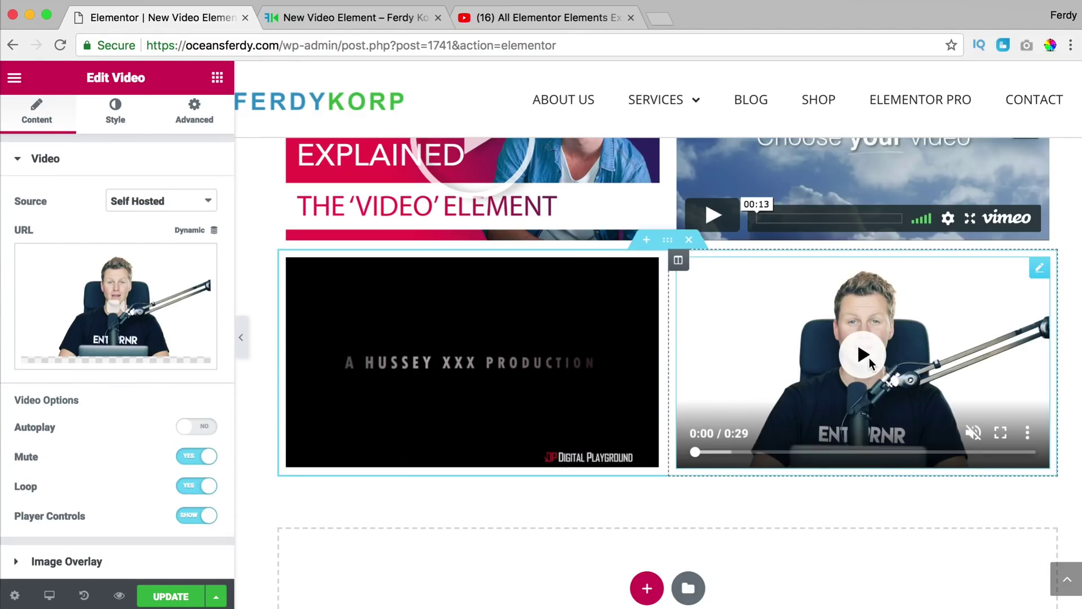
pyautogui.click(863, 355)
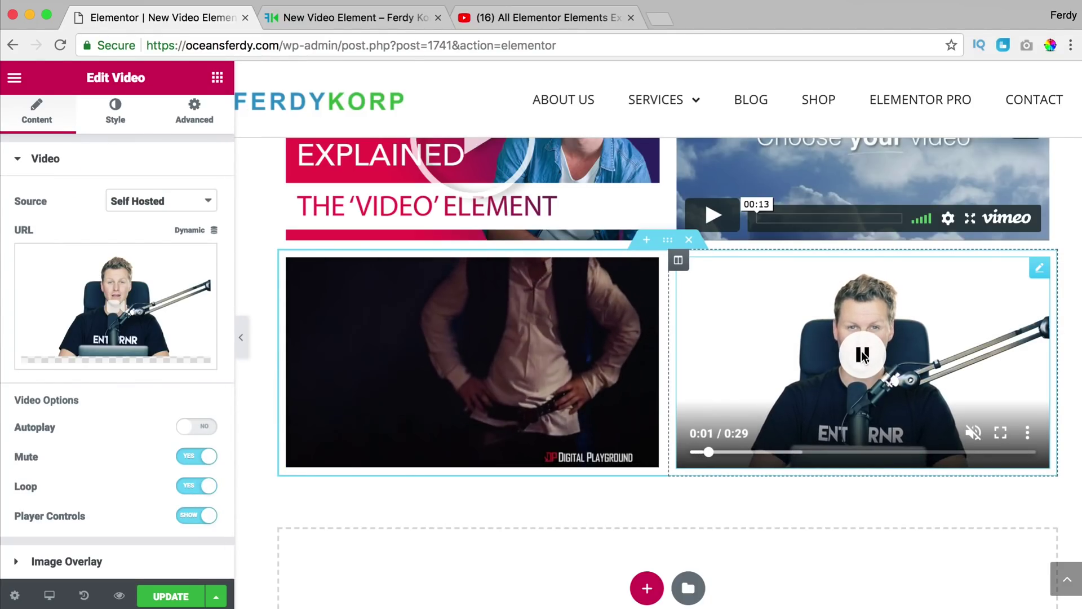
pyautogui.click(862, 355)
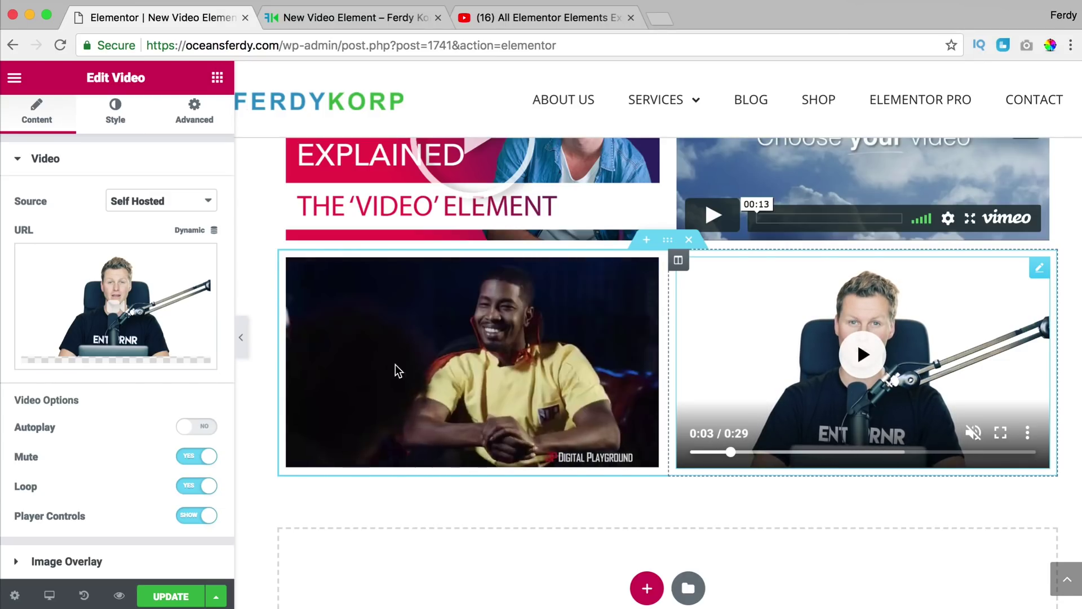
# Step: Unmute the video, save the page with Update, and open its live preview
pyautogui.click(202, 457)
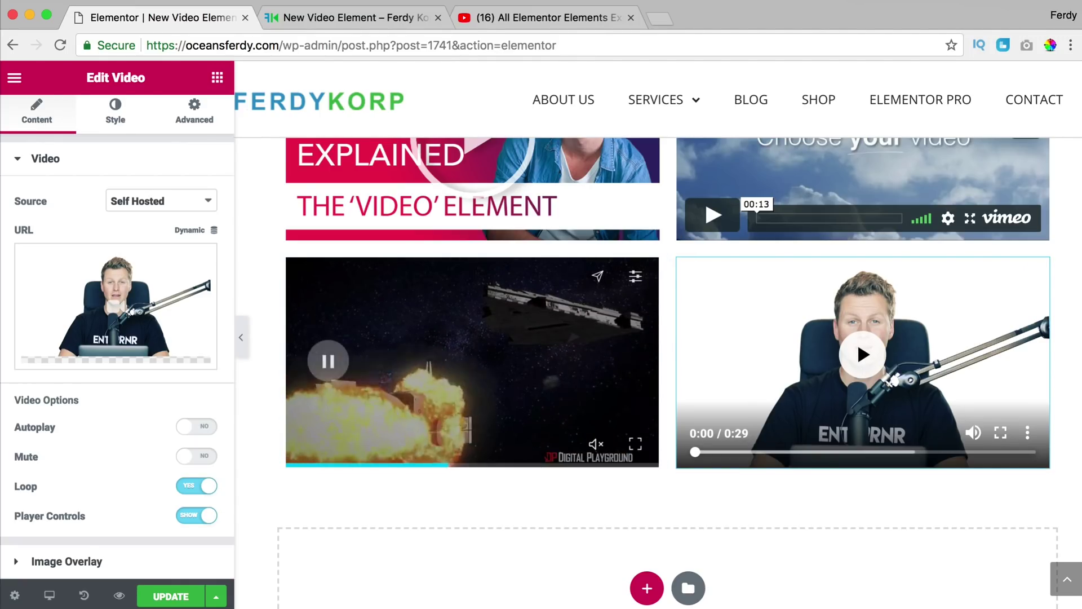
pyautogui.click(175, 601)
pyautogui.click(119, 595)
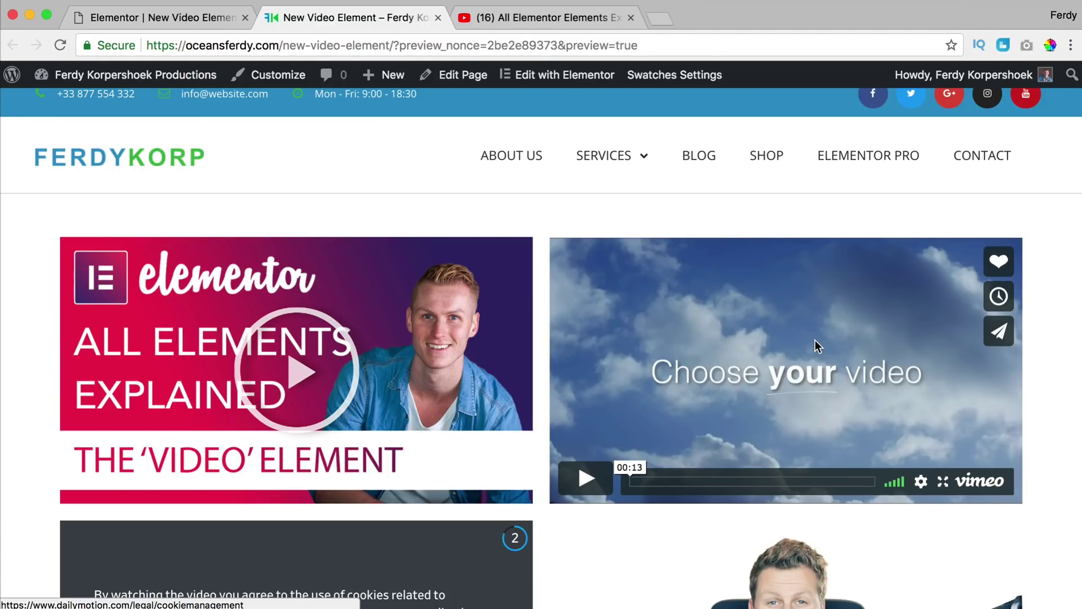
# Step: On the live preview, play the self-hosted Thank-You.mp4 video in the grid and scroll to the footer
pyautogui.scroll(-5, 815, 340)
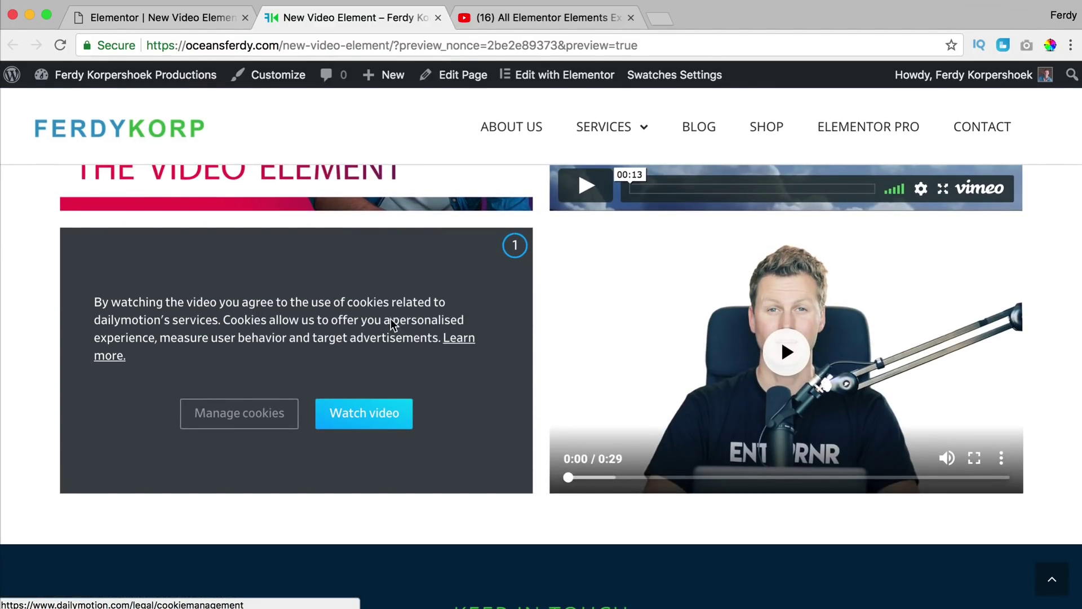
pyautogui.click(787, 352)
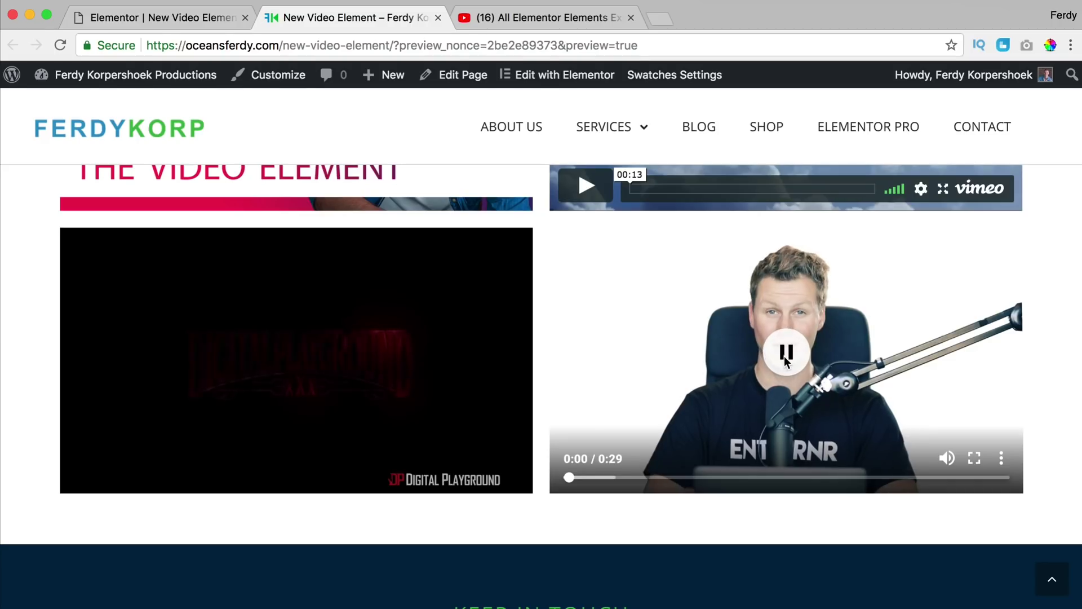
pyautogui.scroll(-7, 575, 388)
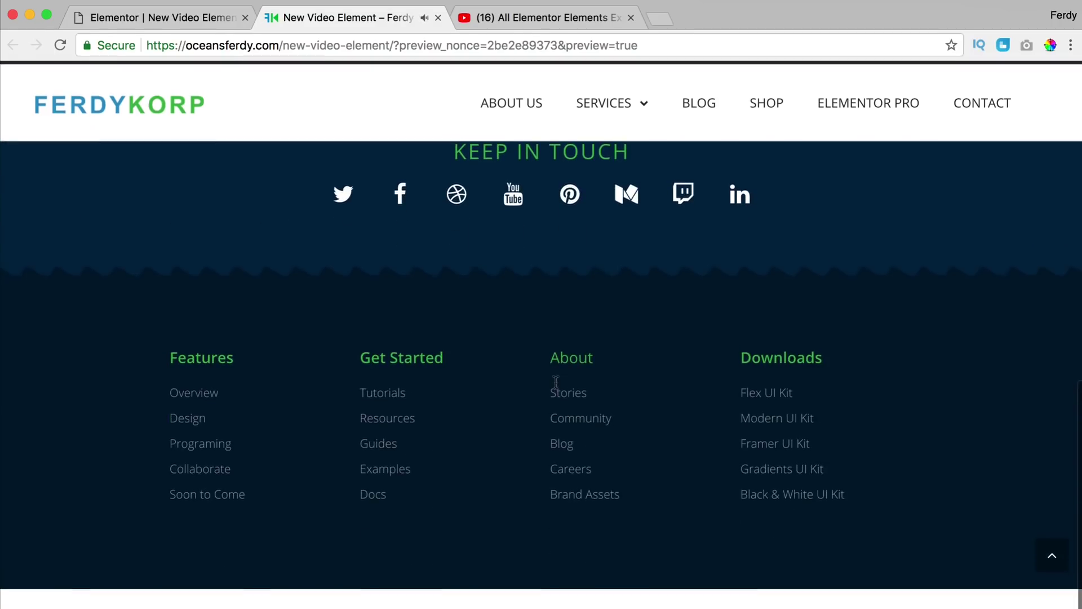